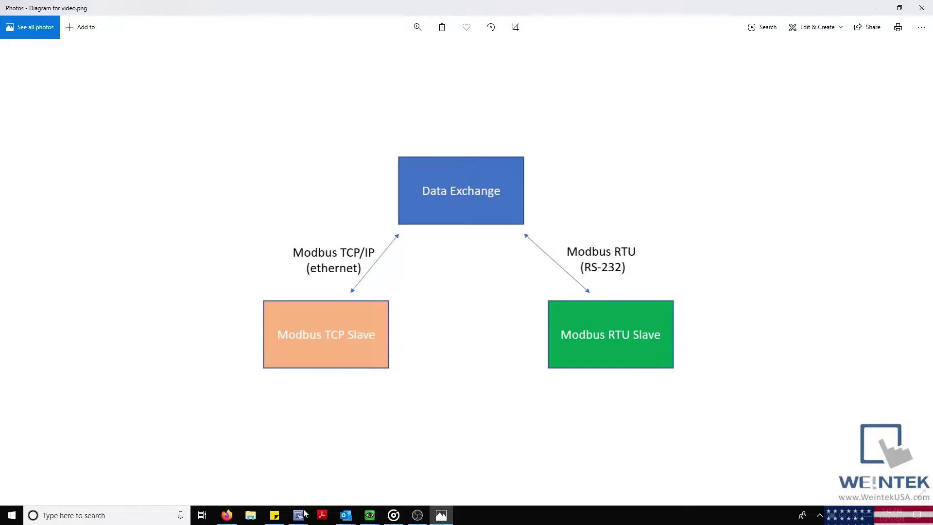
Step: Bring up the mt-8073IE Modbus Master project window in EasyBuilder Pro
mouse_move(306, 521)
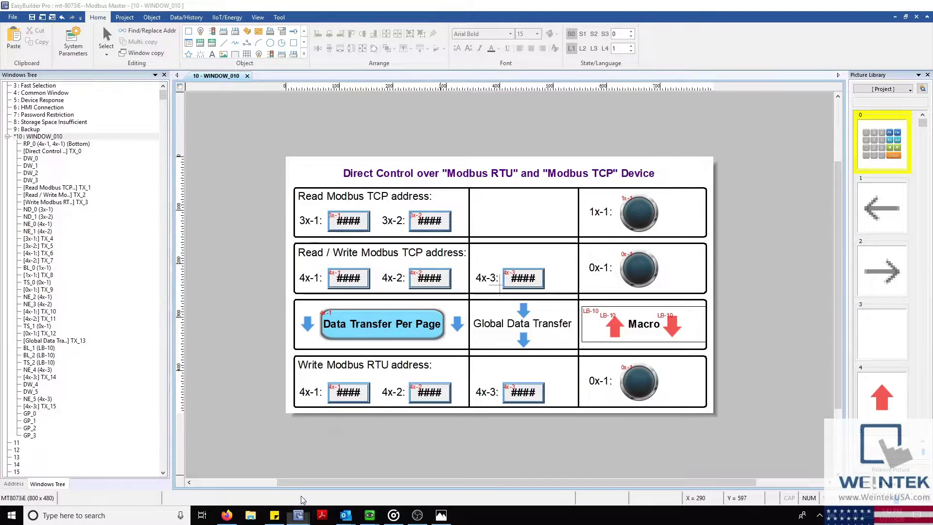
left_click(302, 499)
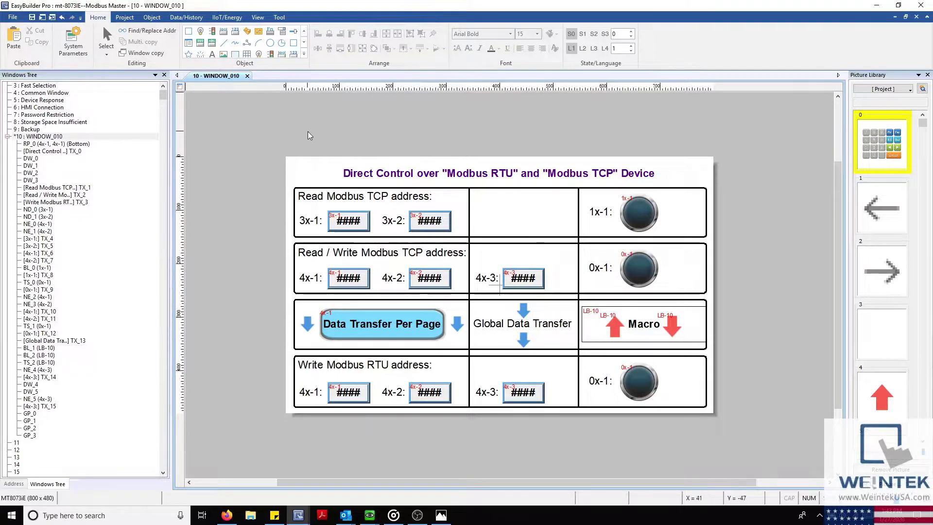
left_click(294, 43)
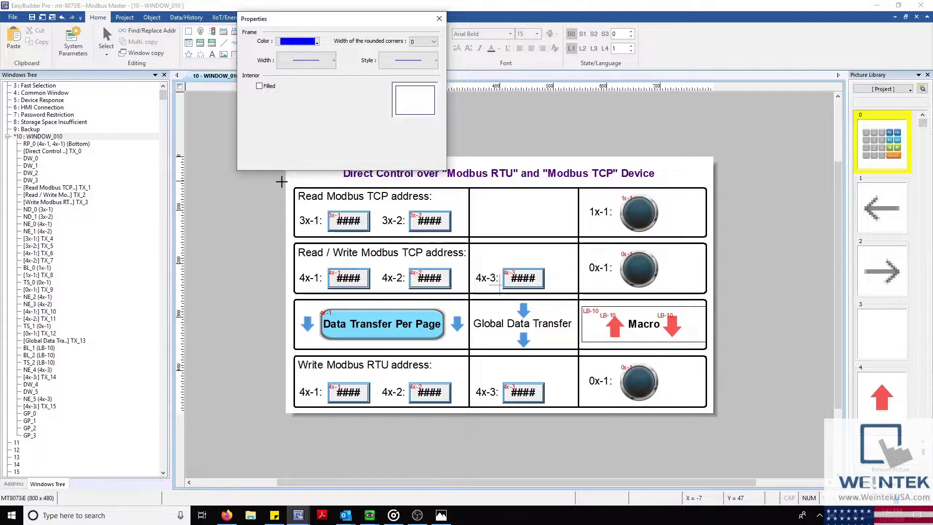
mouse_move(283, 186)
left_mouse_down()
mouse_move(413, 219)
mouse_move(446, 207)
left_mouse_up()
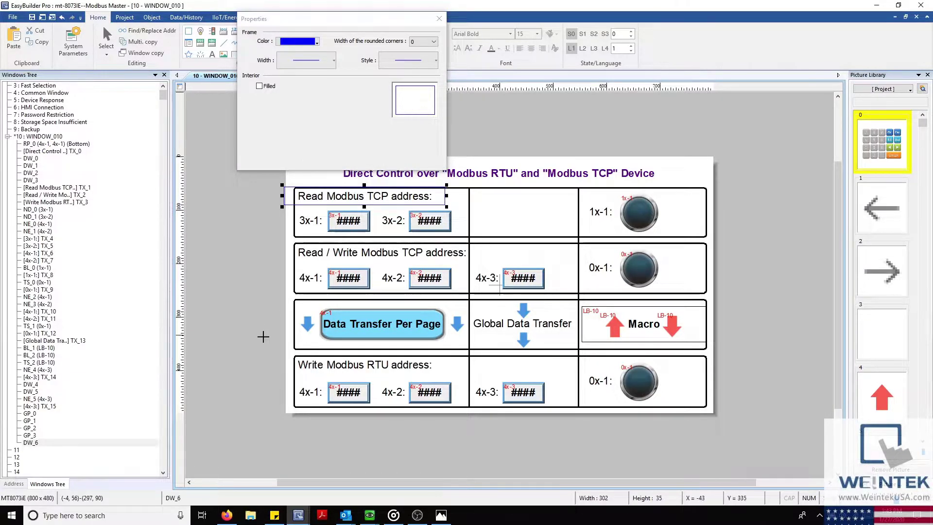
mouse_move(271, 349)
left_mouse_down()
mouse_move(456, 386)
mouse_move(454, 376)
left_mouse_up()
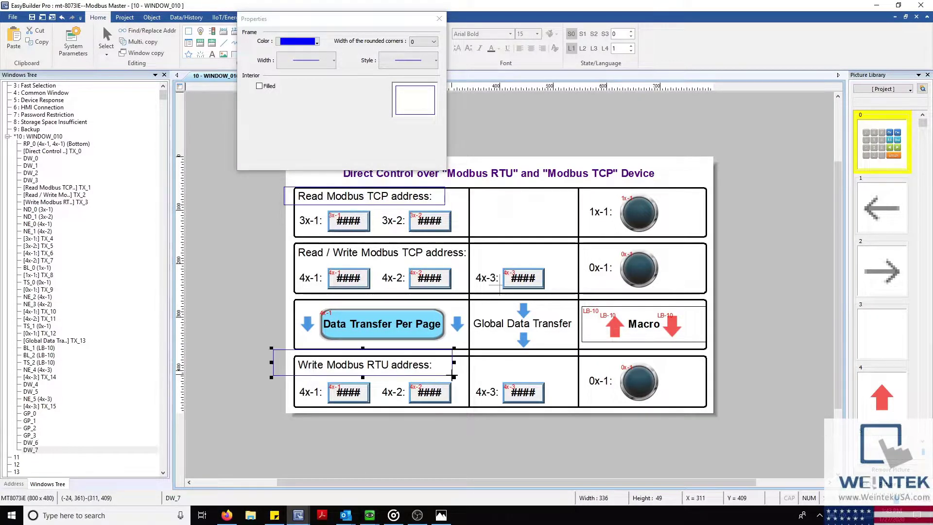
left_click(439, 19)
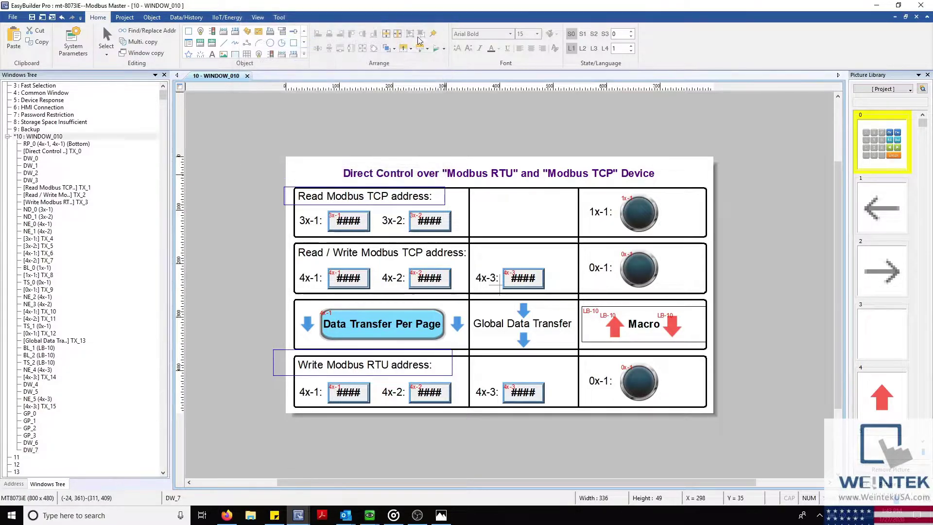
left_click(285, 195)
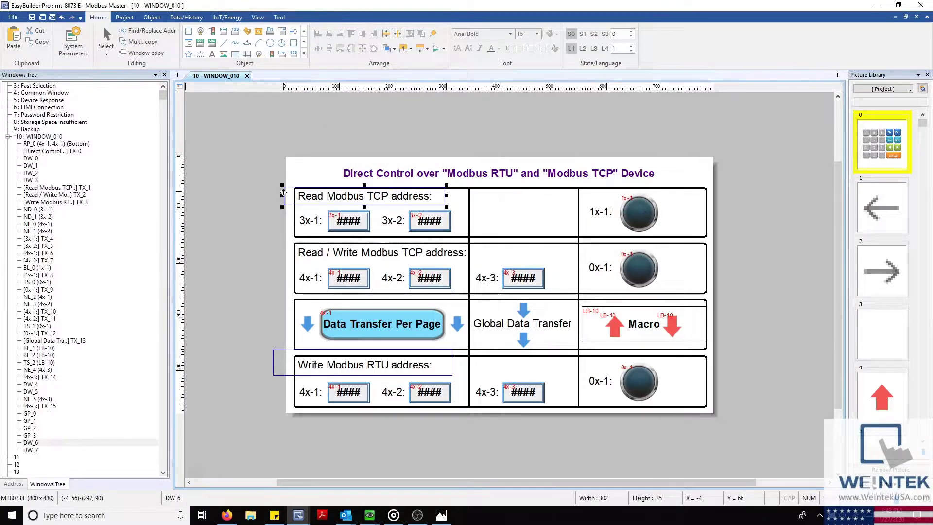
key("Delete")
left_click(283, 355)
key("Delete")
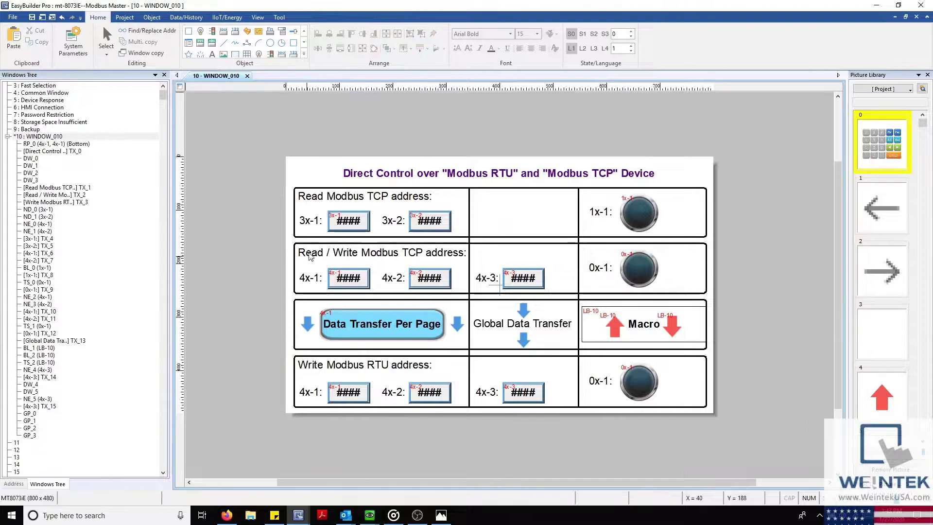
left_click(223, 43)
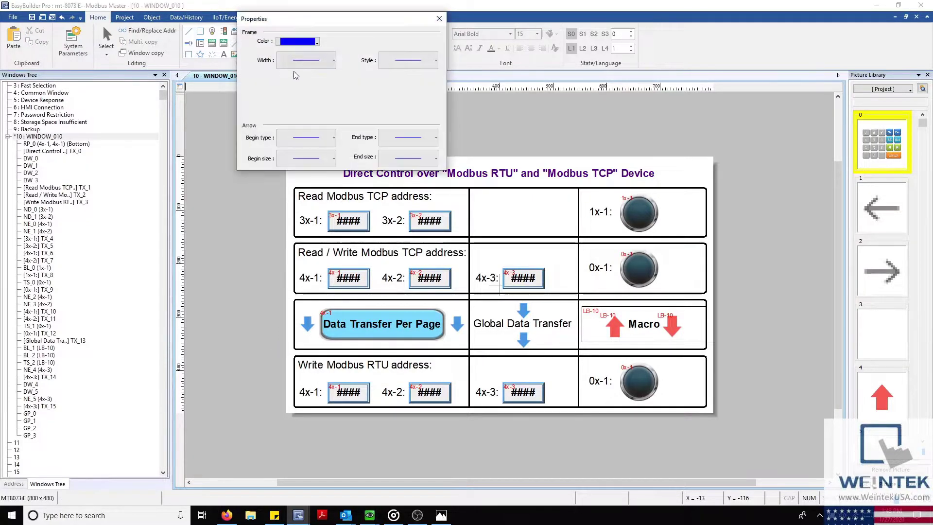
left_click(331, 61)
left_click(321, 121)
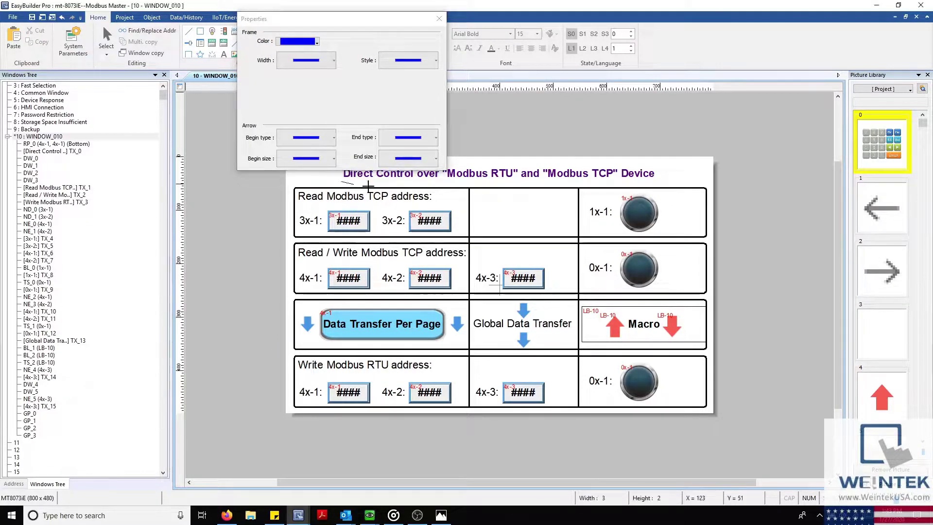
left_click_drag(342, 182, 657, 180)
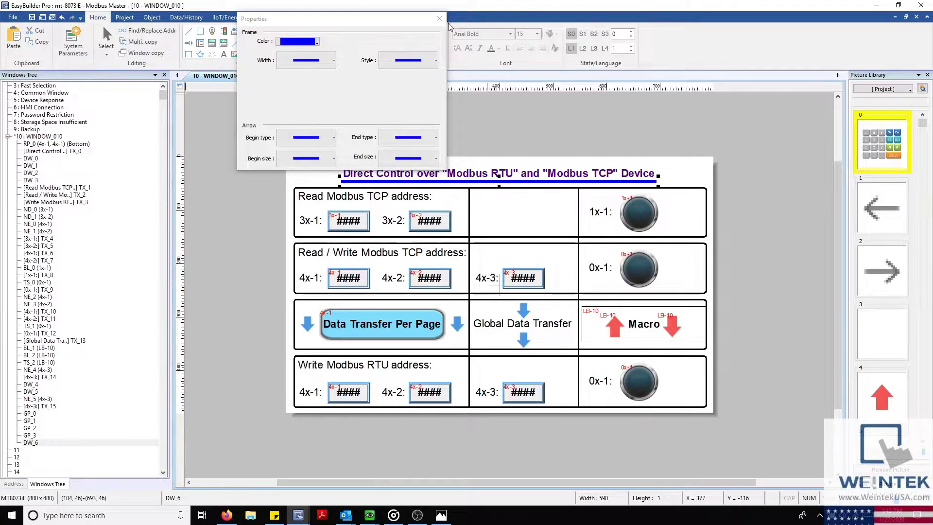
left_click(400, 154)
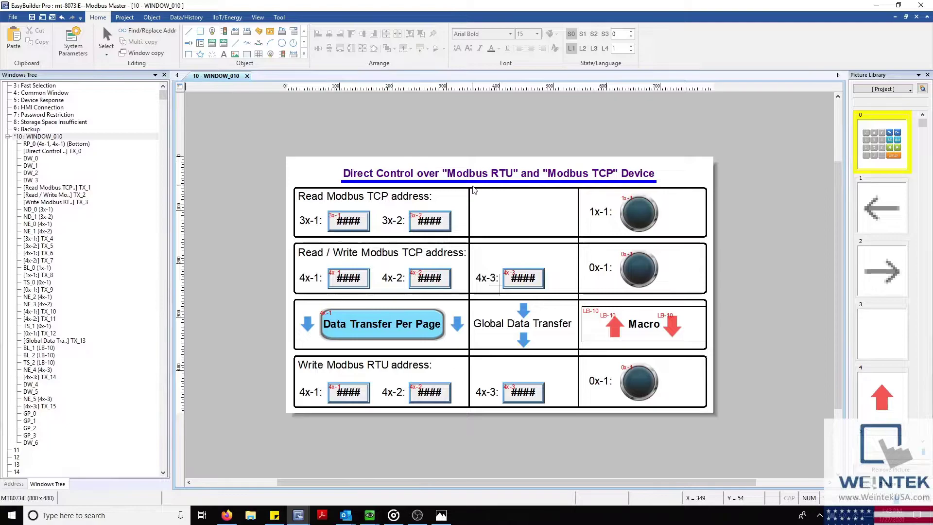
left_click(476, 182)
Step: Delete the line under the title, then list the MODBUS TCP/IP and RTU devices with station numbers
key("Delete")
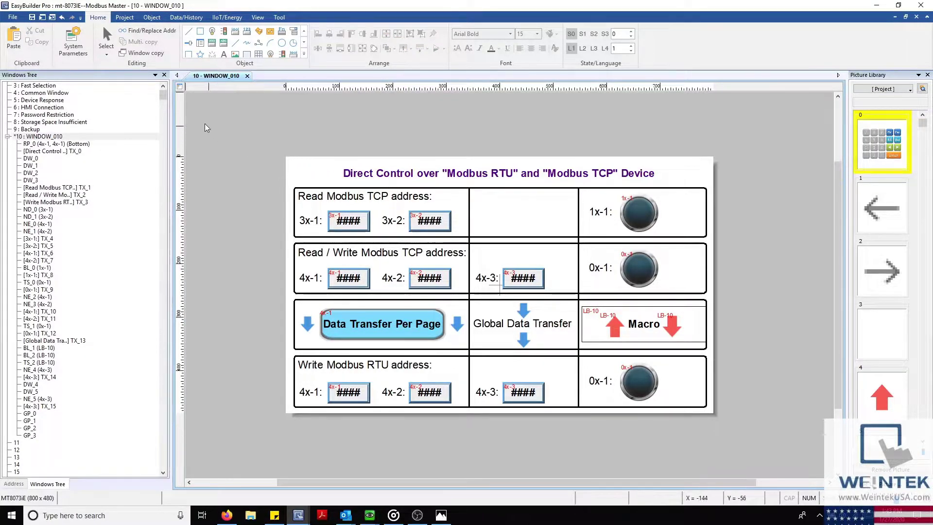
left_click(88, 51)
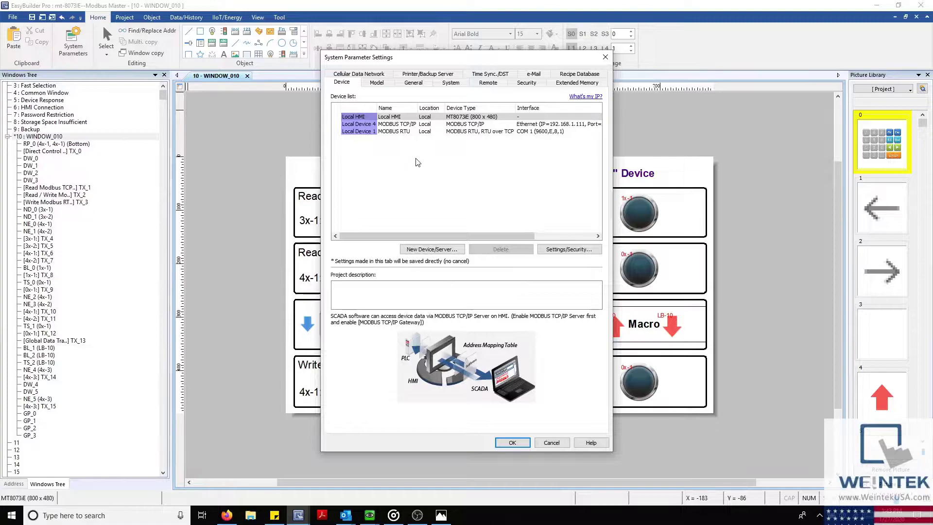
left_click(447, 132)
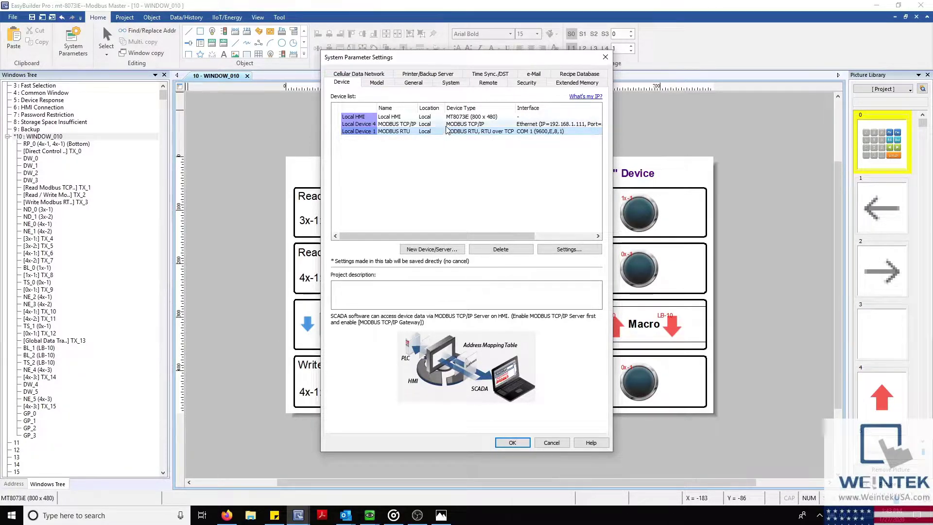
left_click(447, 125)
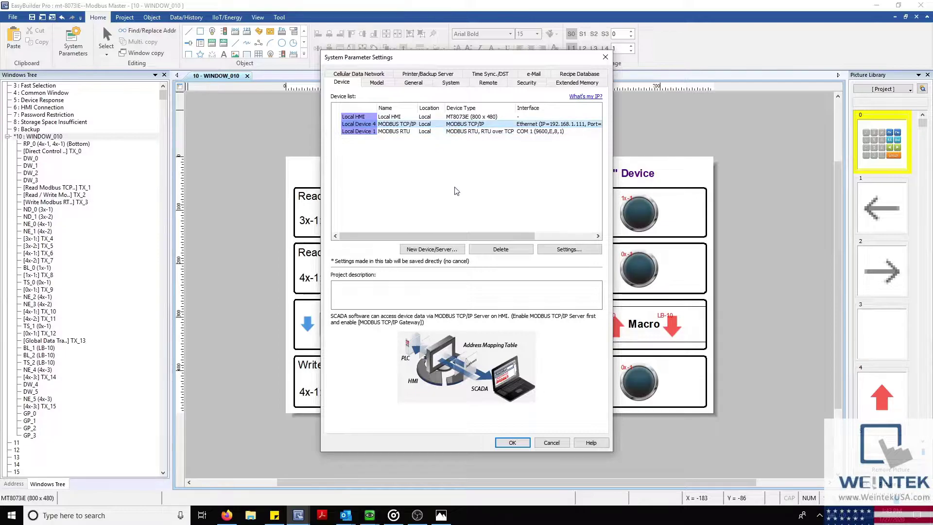
left_click_drag(470, 236, 537, 258)
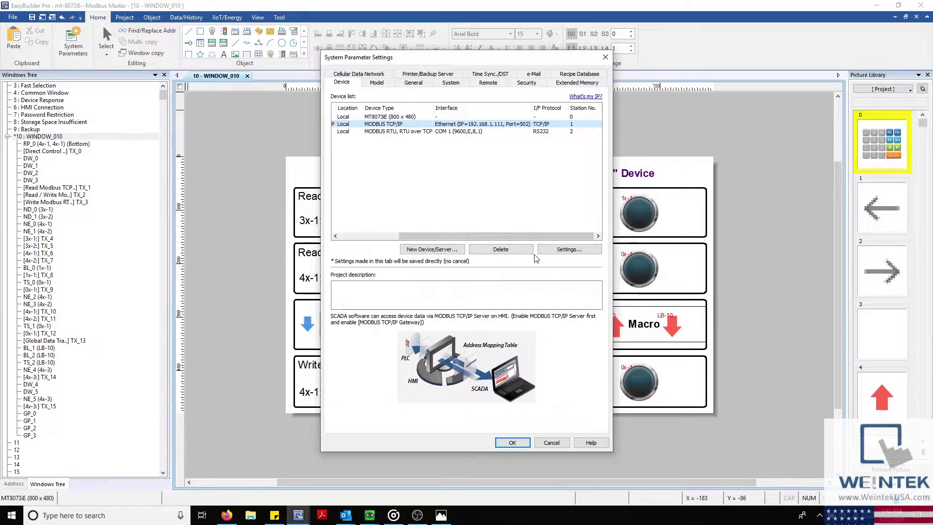
Step: Start a new device and search the device type list for 'Modbu'
left_click(448, 251)
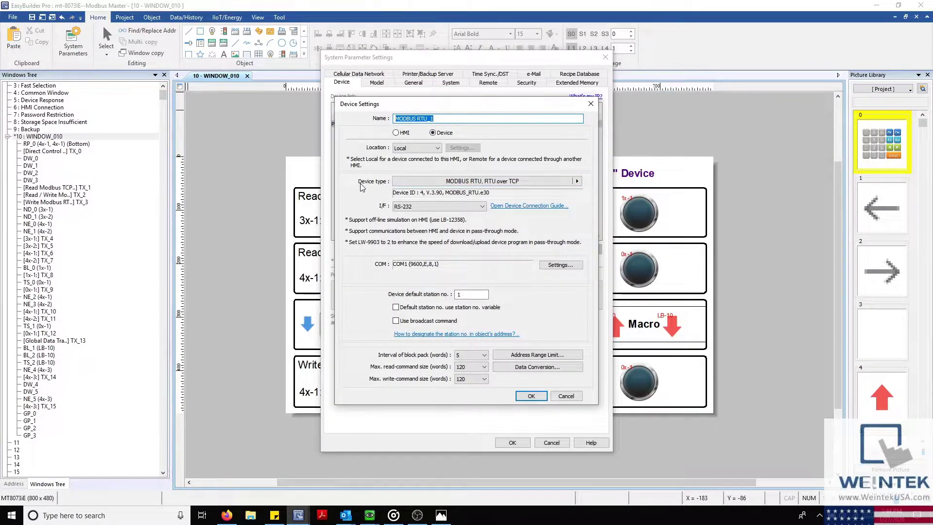
left_click(412, 182)
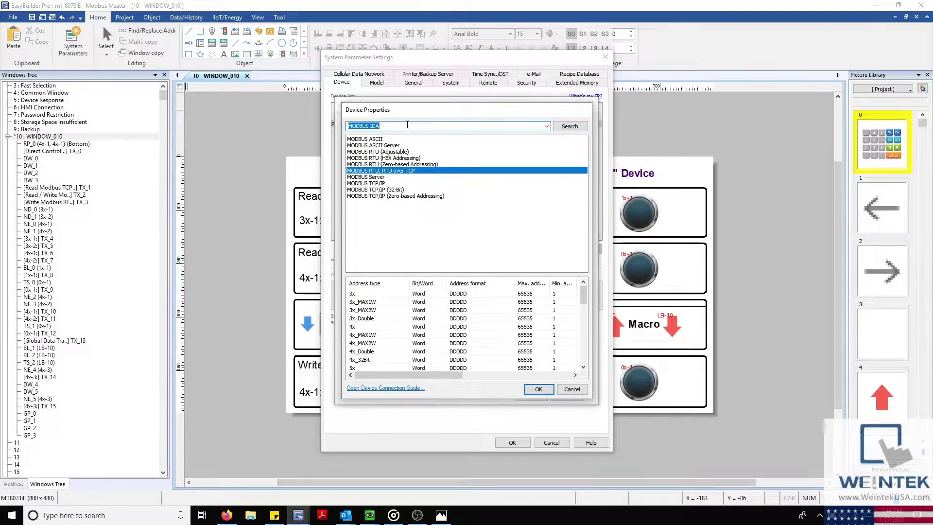
type("Modbus")
left_click(579, 126)
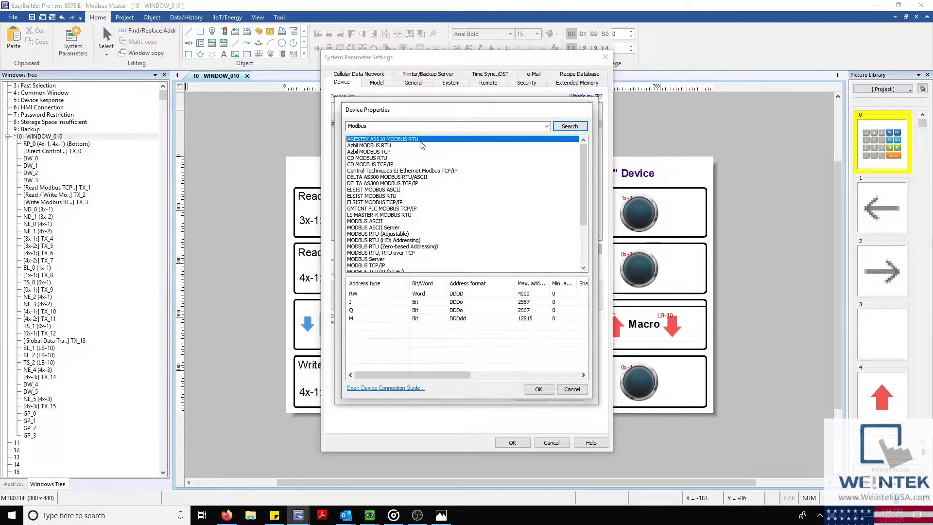
scroll(424, 200, "down", 4)
scroll(424, 201, "up", 2)
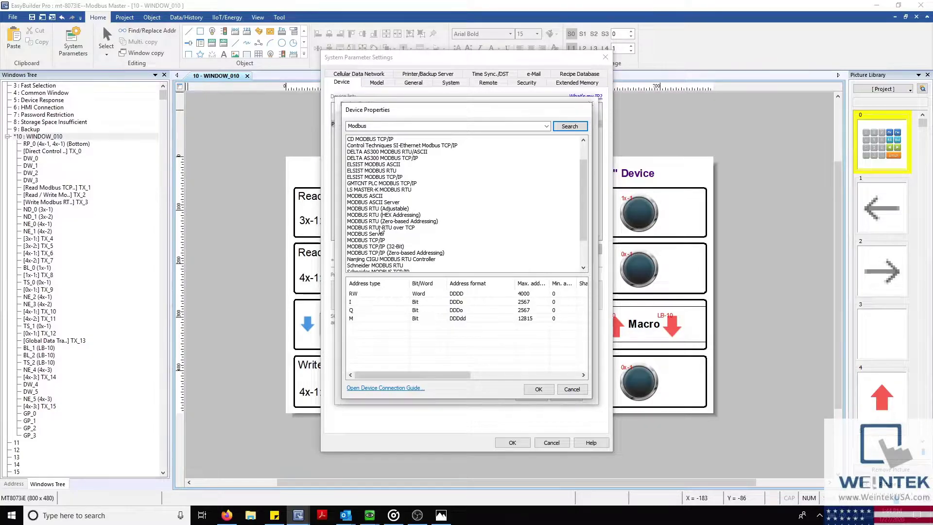
Step: Inspect the MODBUS TCP/IP and MODBUS RTU types, then cancel all dialogs unchanged
left_click(378, 240)
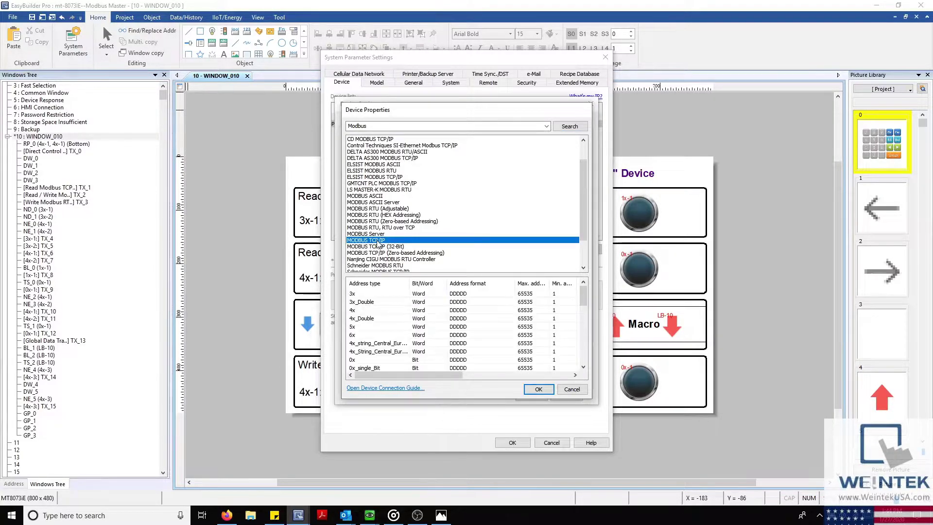
left_click(387, 228)
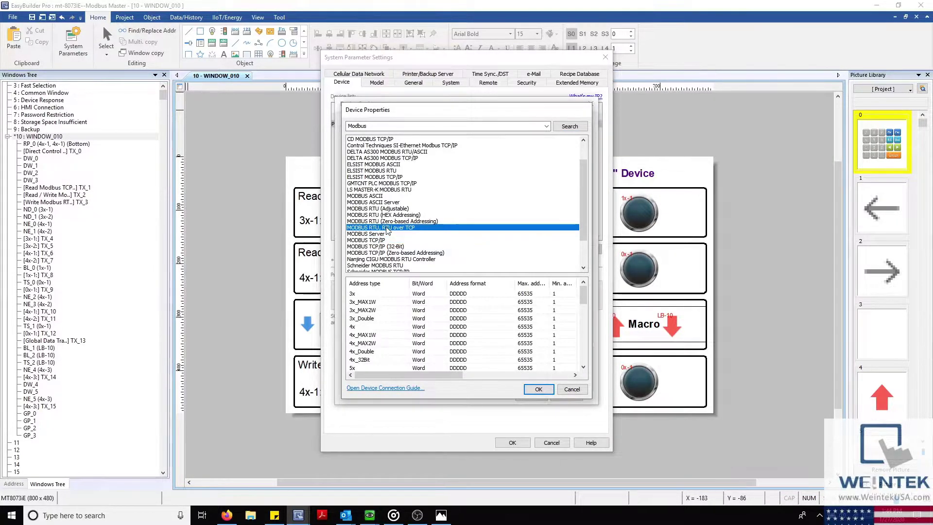
left_click(573, 390)
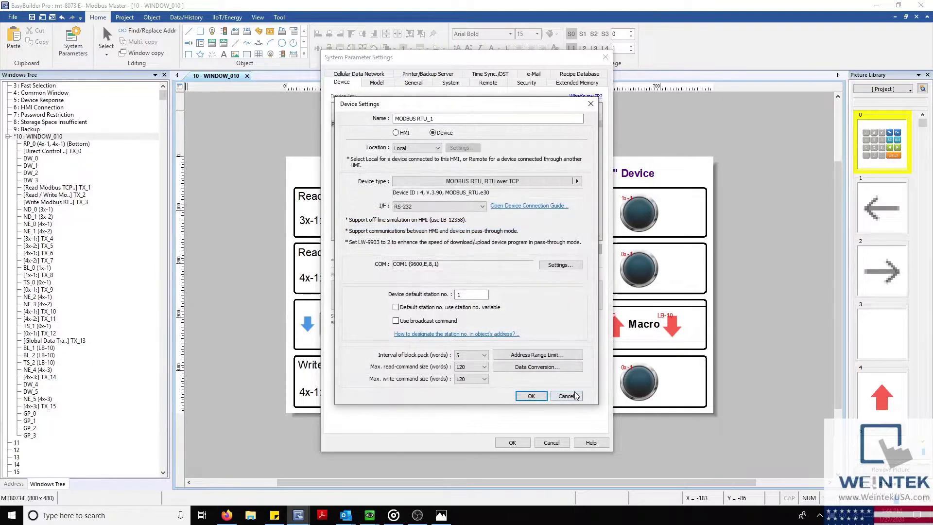
left_click(560, 393)
left_click(549, 443)
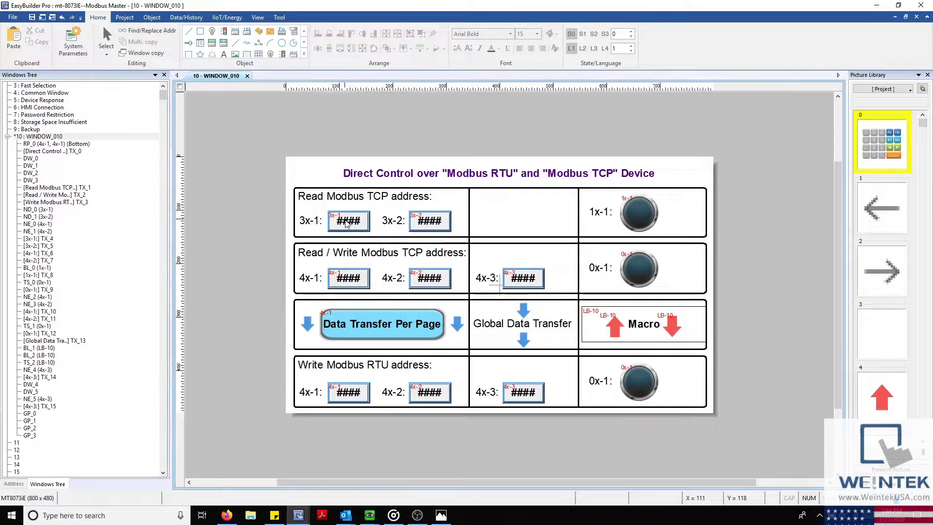
left_click(347, 223)
left_click(421, 221)
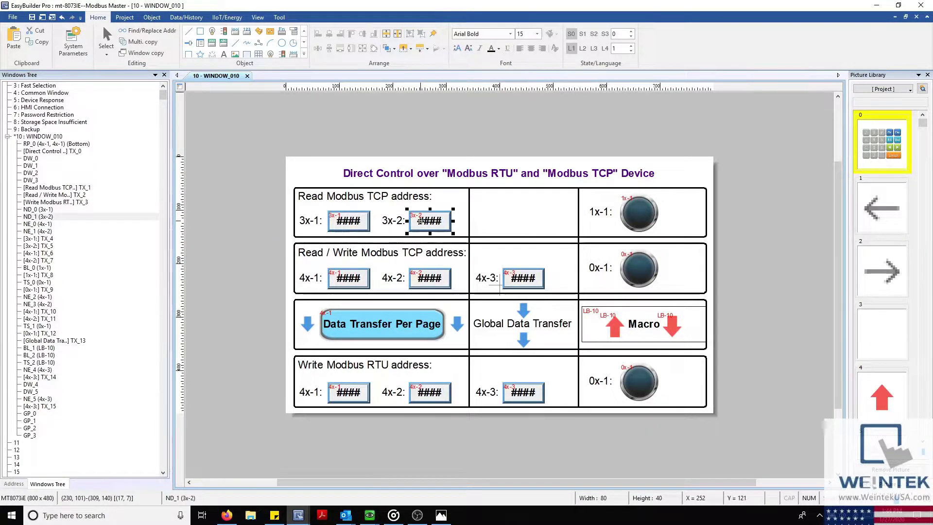
left_click(365, 275)
left_click(420, 282)
left_click(509, 281)
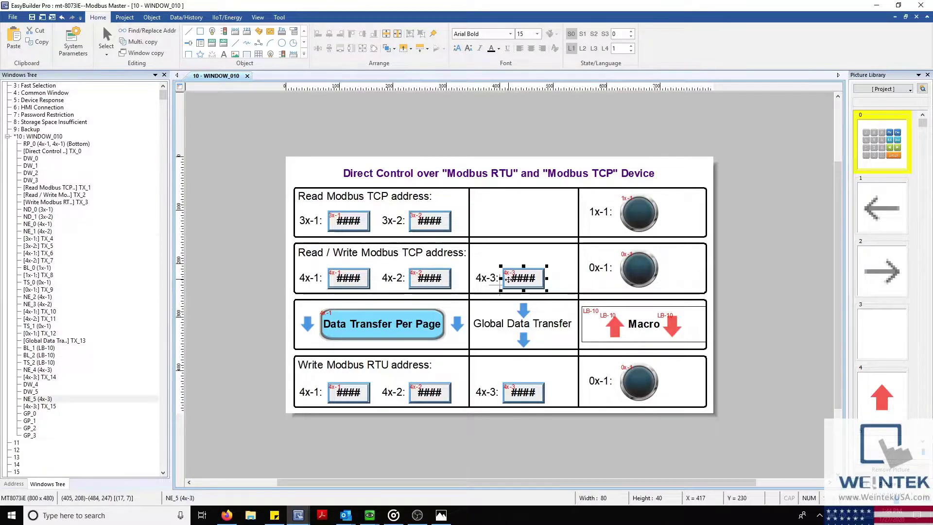
left_click(477, 209)
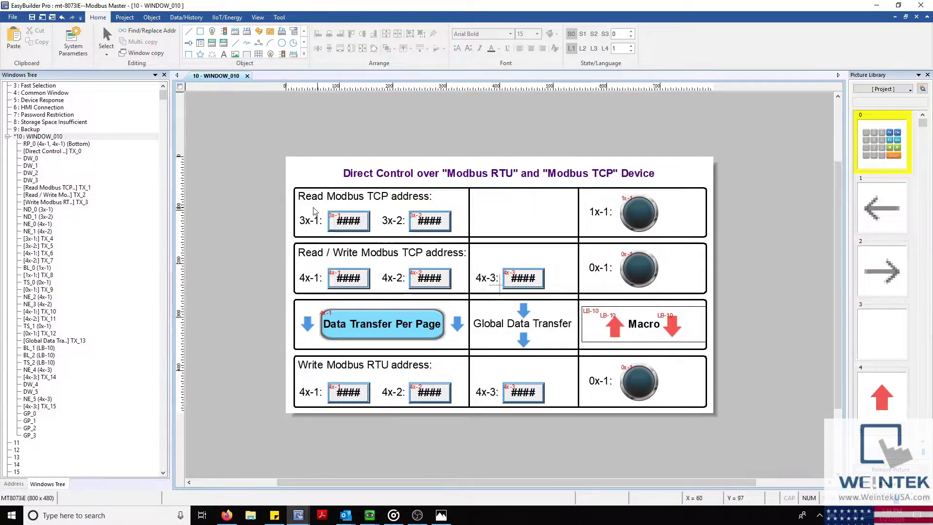
left_click_drag(284, 205, 257, 192)
left_click_drag(271, 258, 296, 297)
left_click(381, 328)
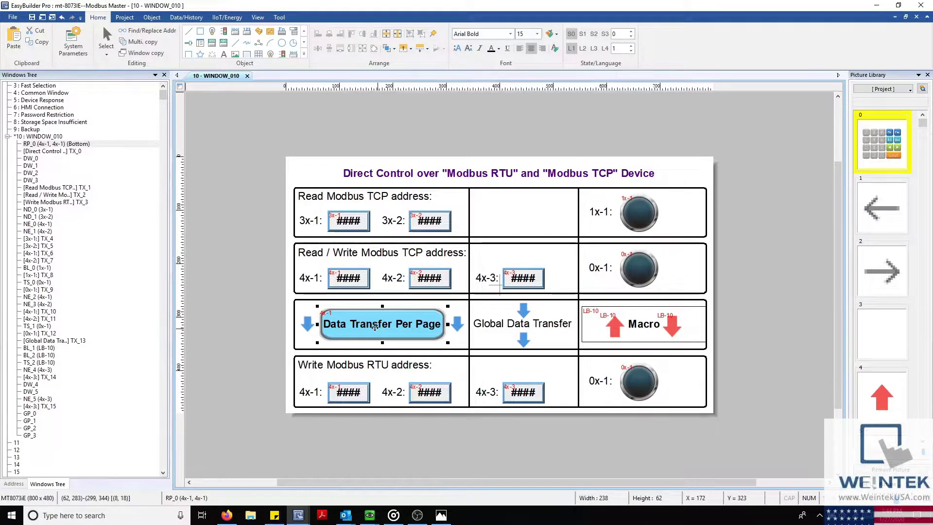
left_click(152, 18)
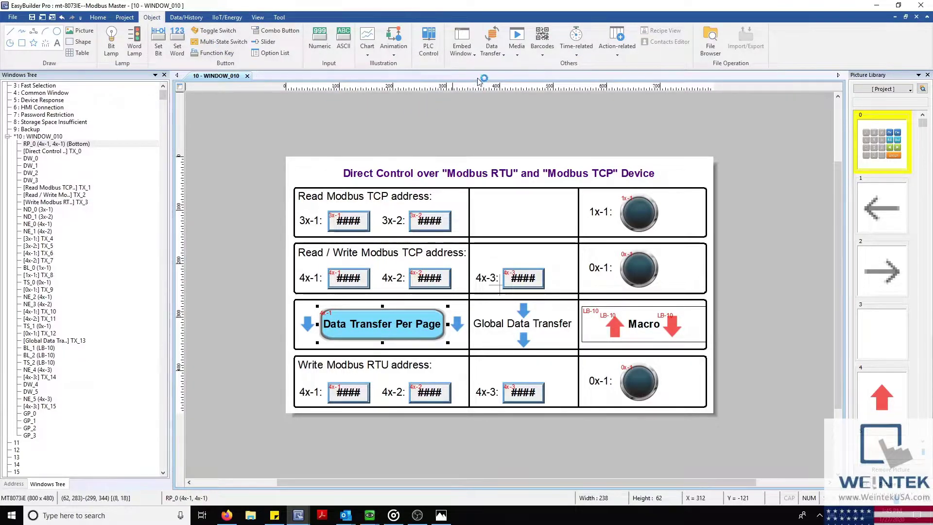
left_click(498, 57)
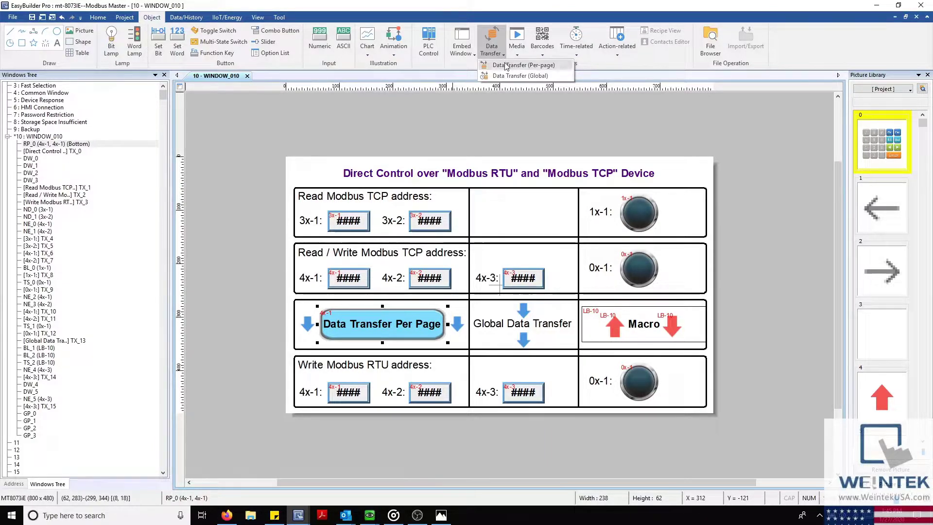
left_click(251, 257)
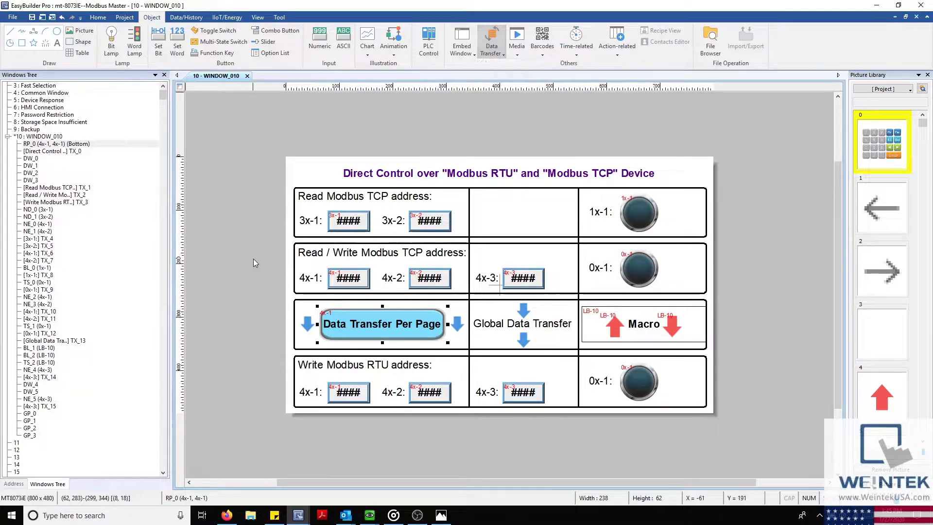
double_click(391, 330)
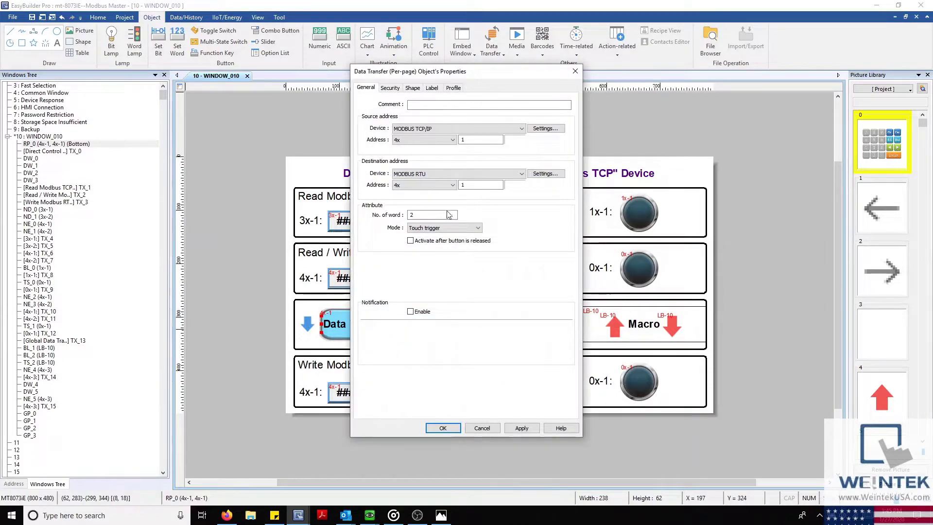
left_click_drag(490, 76, 582, 233)
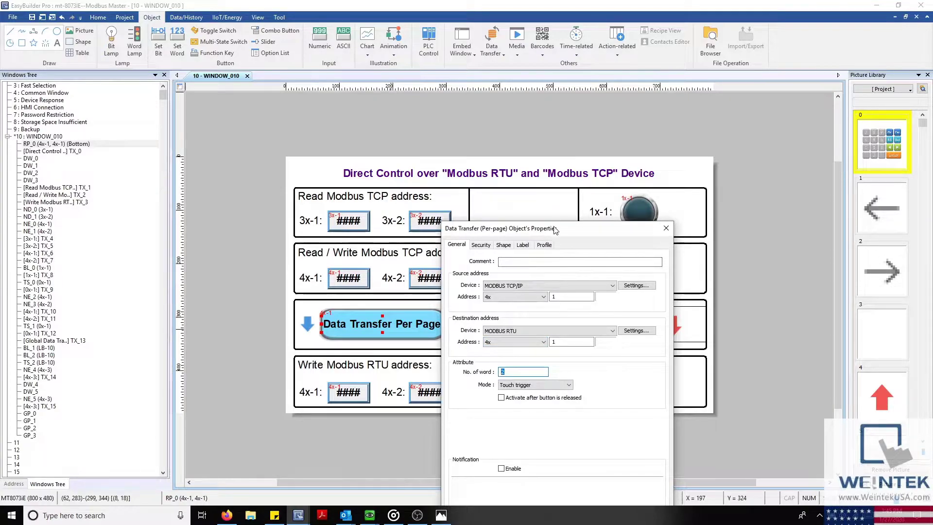
left_click_drag(555, 228, 588, 84)
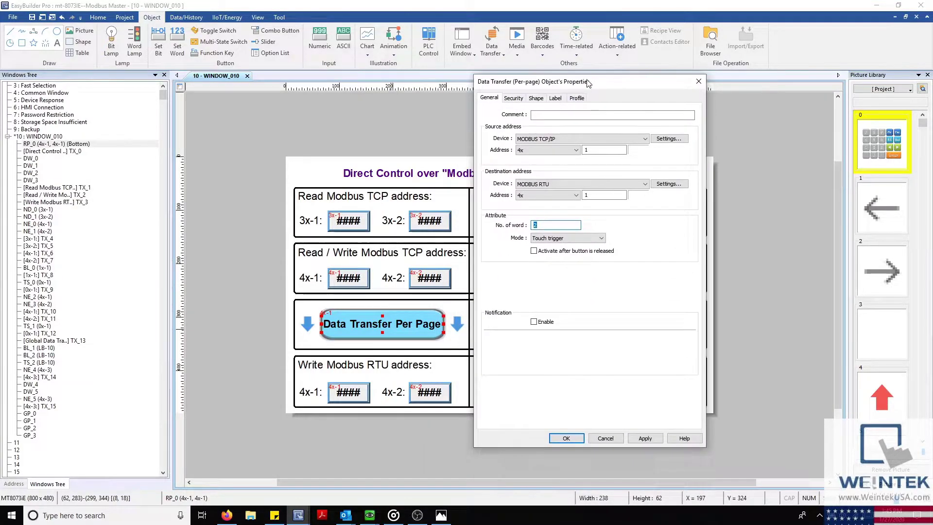
left_click(605, 438)
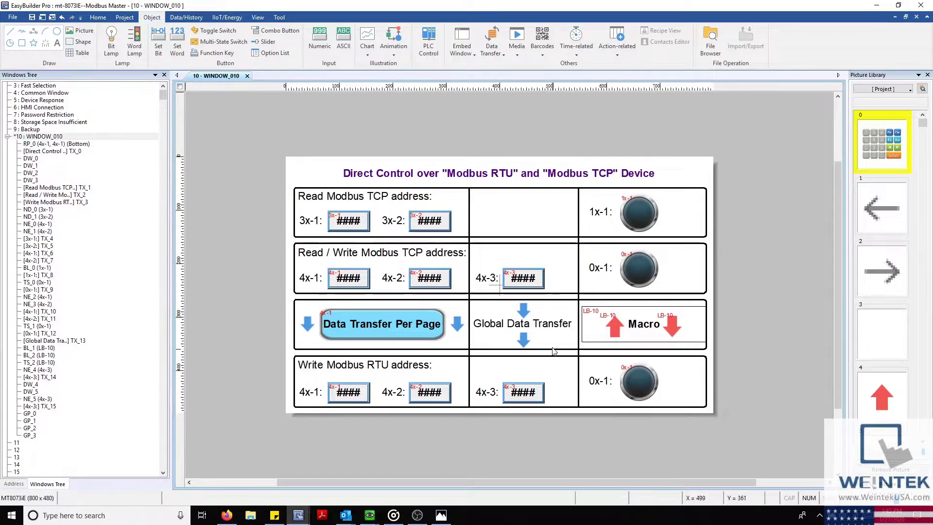
left_click(545, 327)
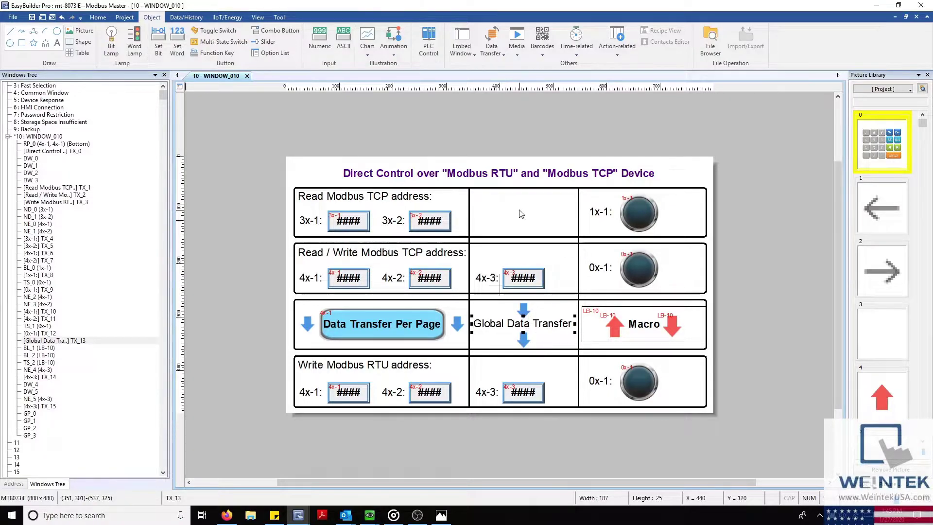
left_click(492, 47)
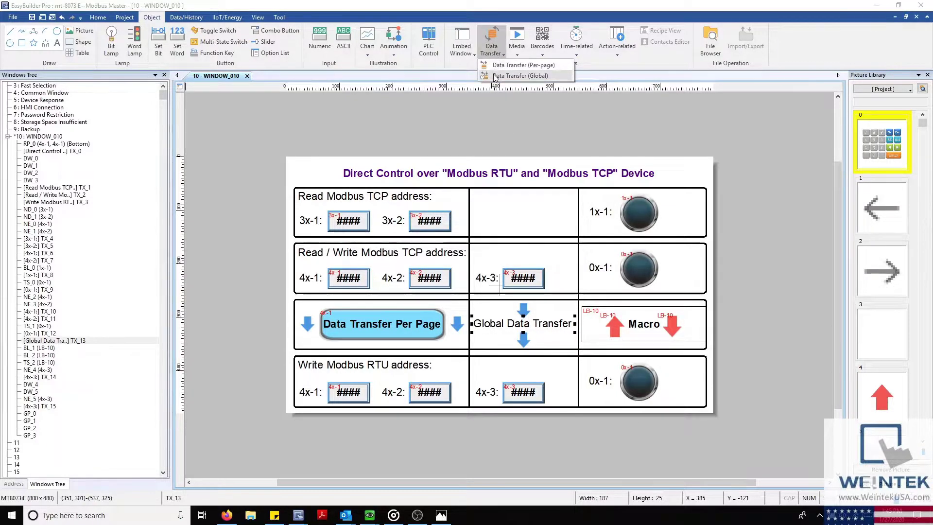
left_click(496, 76)
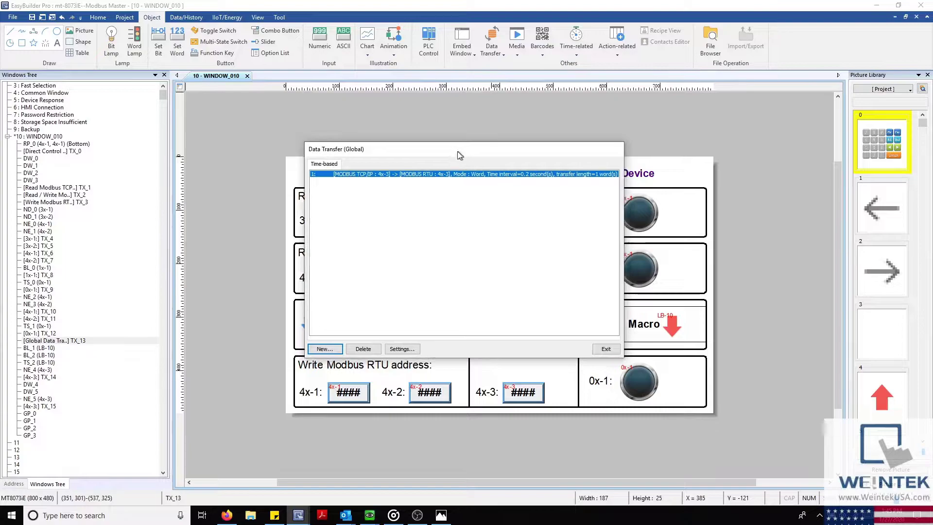
left_click_drag(463, 155, 247, 191)
double_click(146, 159)
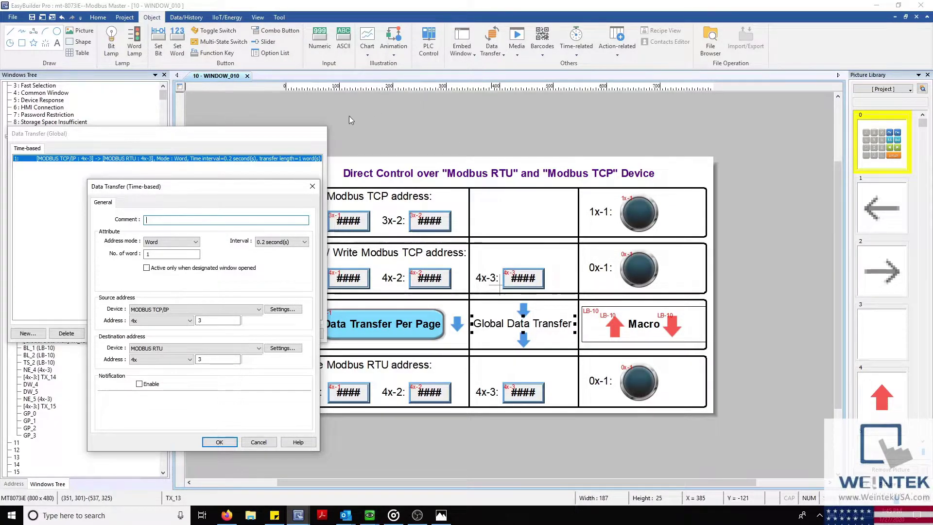
left_click(288, 242)
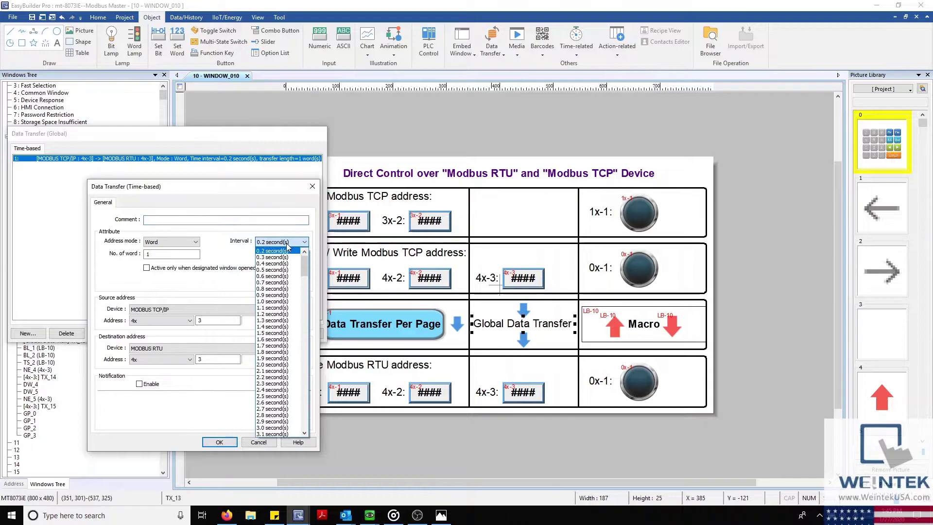
left_click(291, 251)
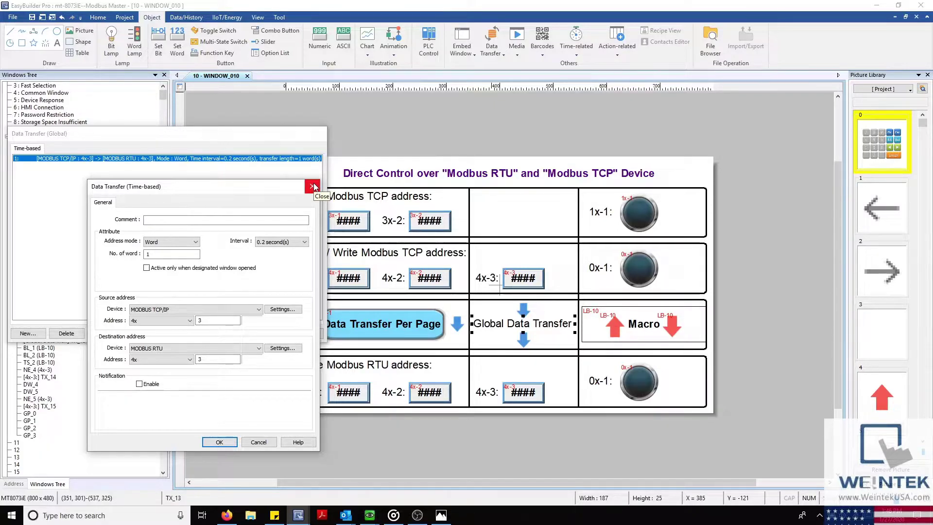
left_click_drag(285, 187, 493, 151)
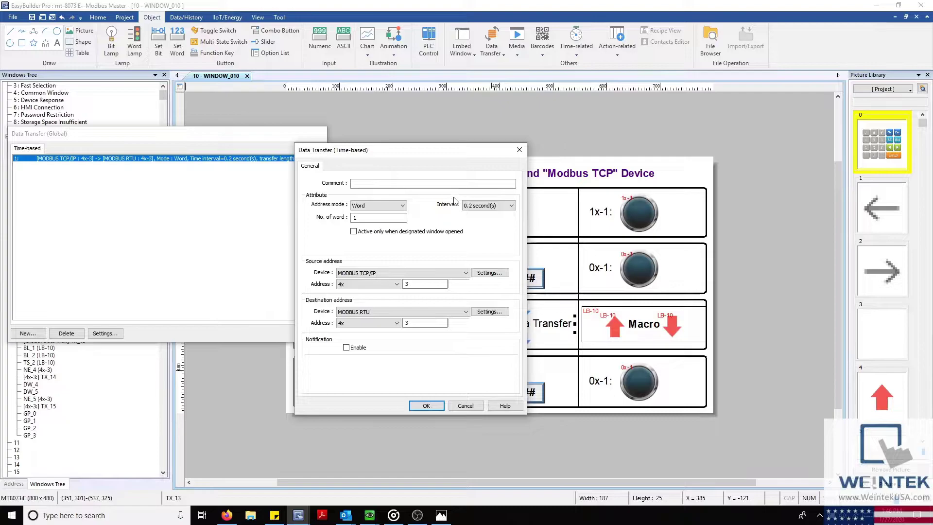
left_click(464, 410)
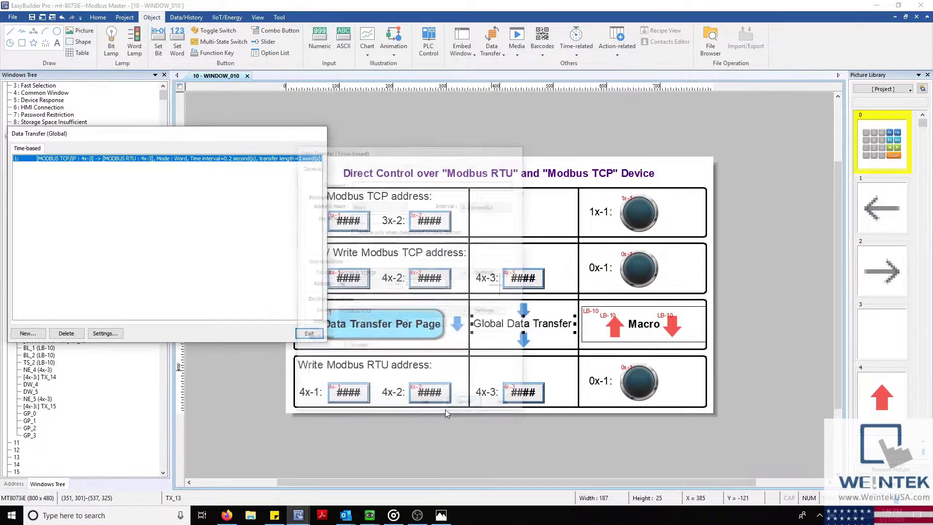
left_click(305, 334)
Step: Check the Macro toggle switch's properties, deselect it and show the Project ribbon tools
double_click(587, 310)
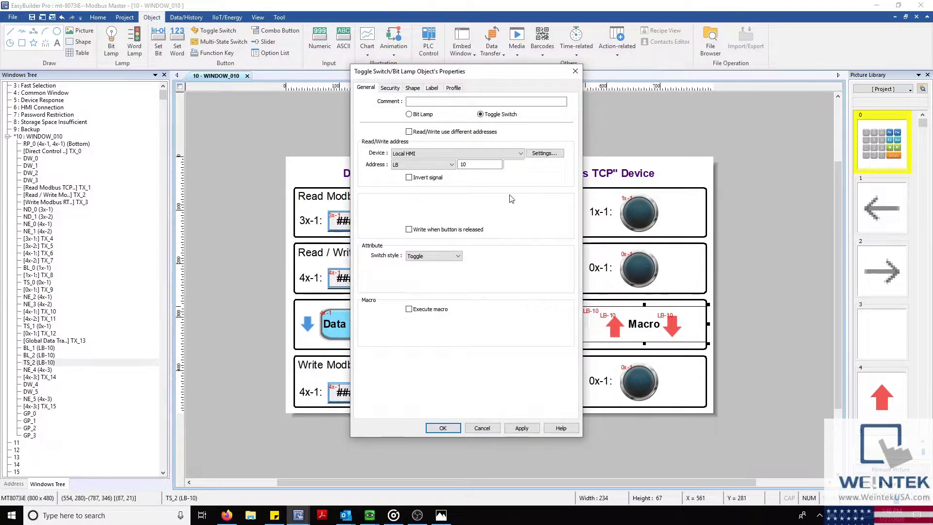
left_click(575, 72)
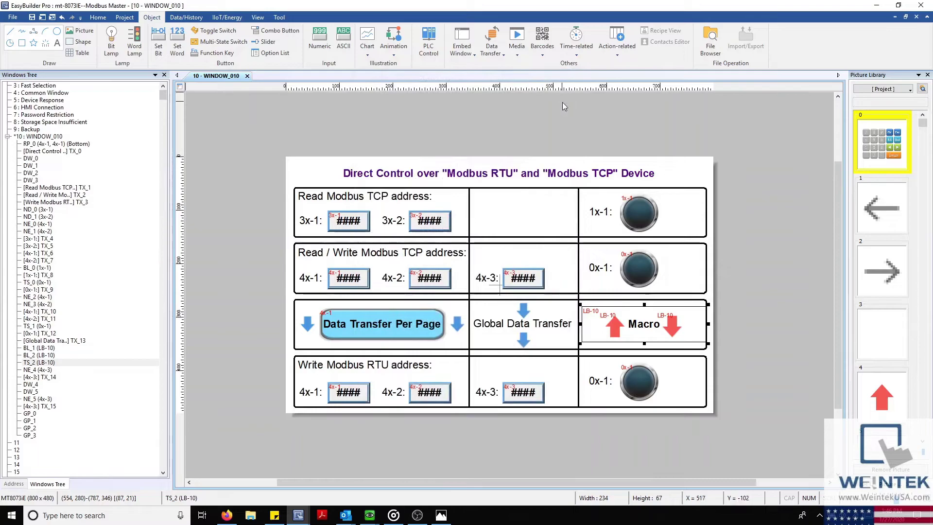
left_click(621, 130)
left_click(127, 18)
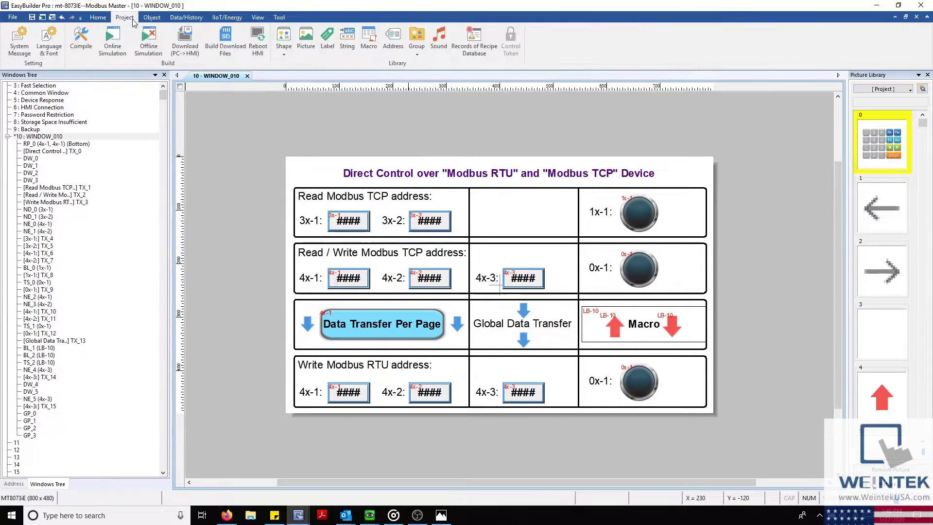
left_click(364, 43)
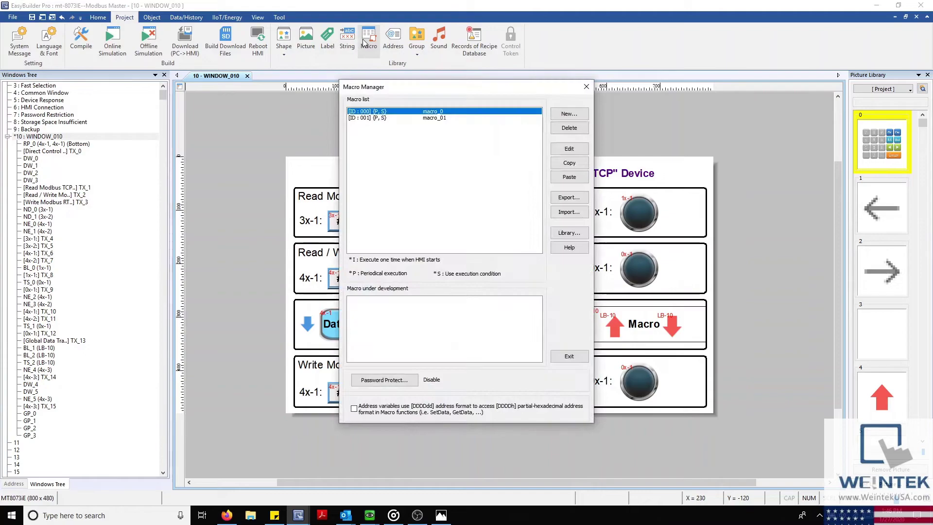
double_click(428, 113)
left_click_drag(507, 135, 232, 148)
double_click(419, 118)
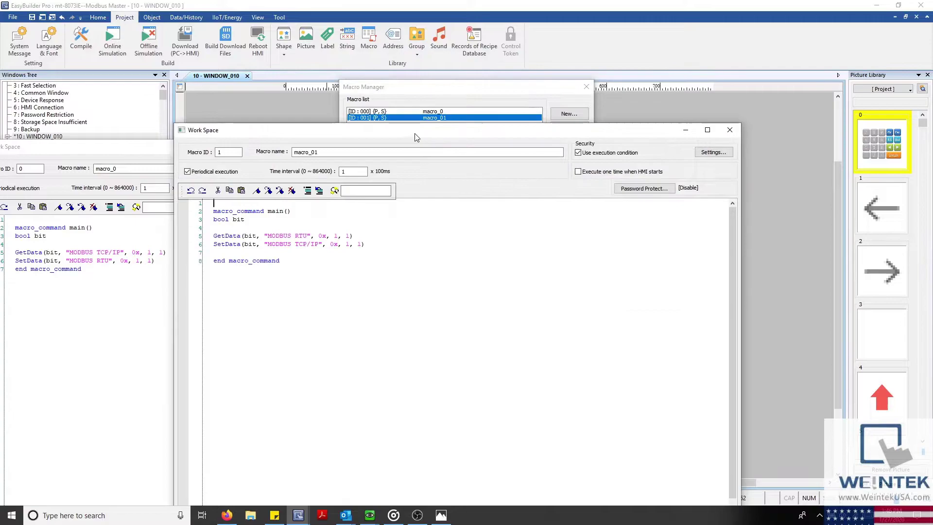
mouse_move(416, 137)
left_mouse_down()
mouse_move(408, 161)
mouse_move(418, 148)
left_mouse_up()
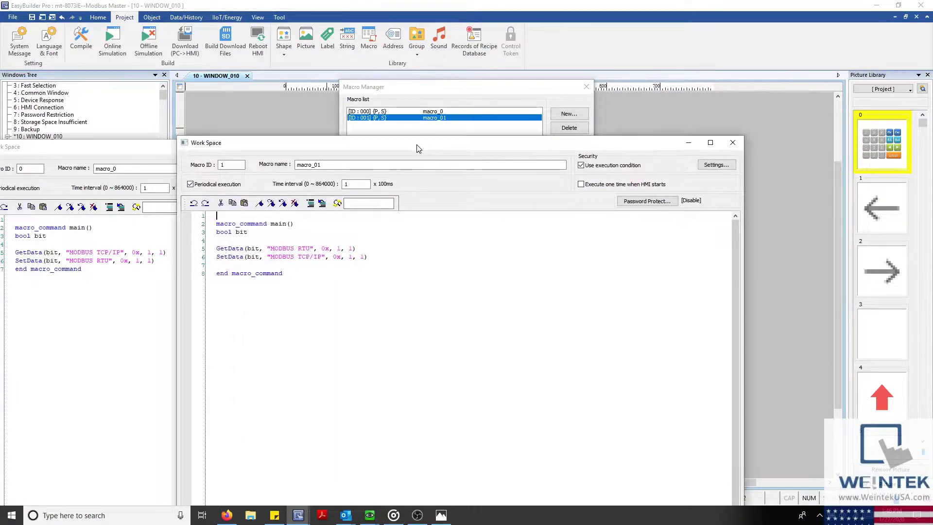
left_click(143, 148)
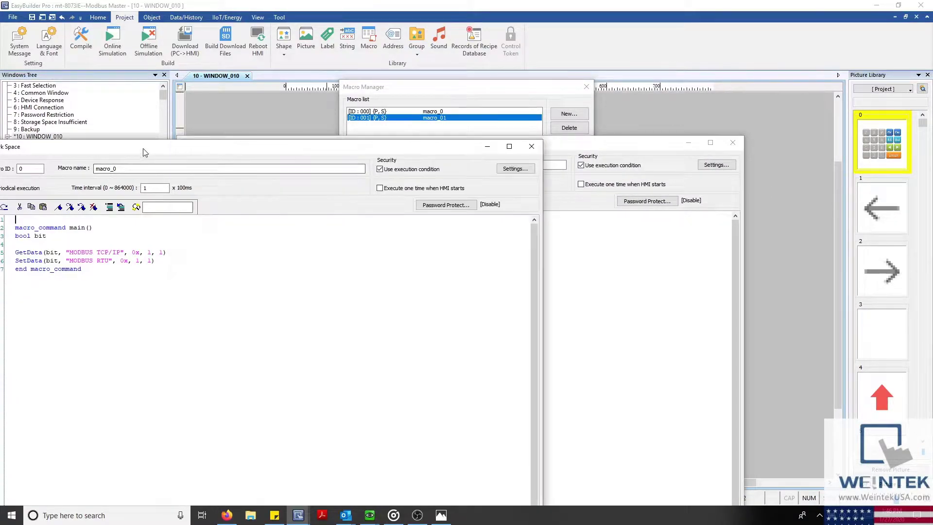
left_click_drag(177, 255, 94, 252)
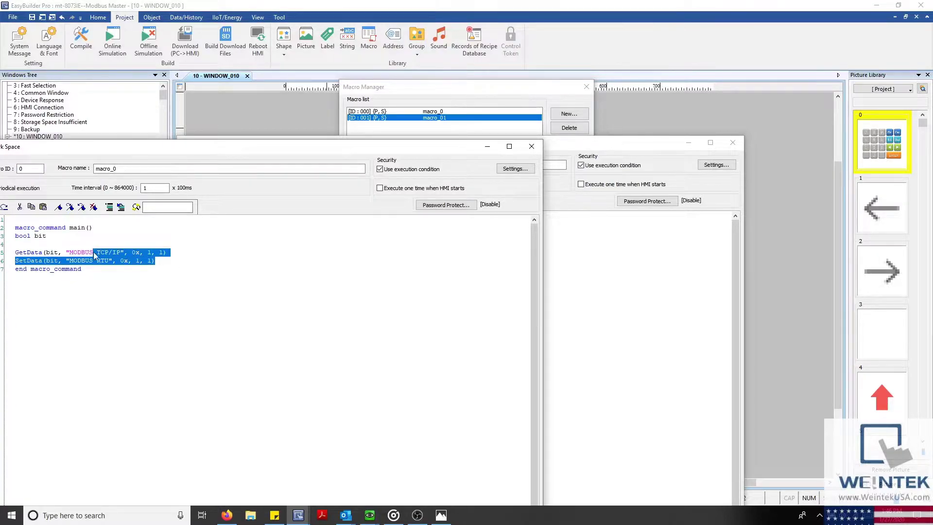
left_click(236, 236)
left_click(565, 146)
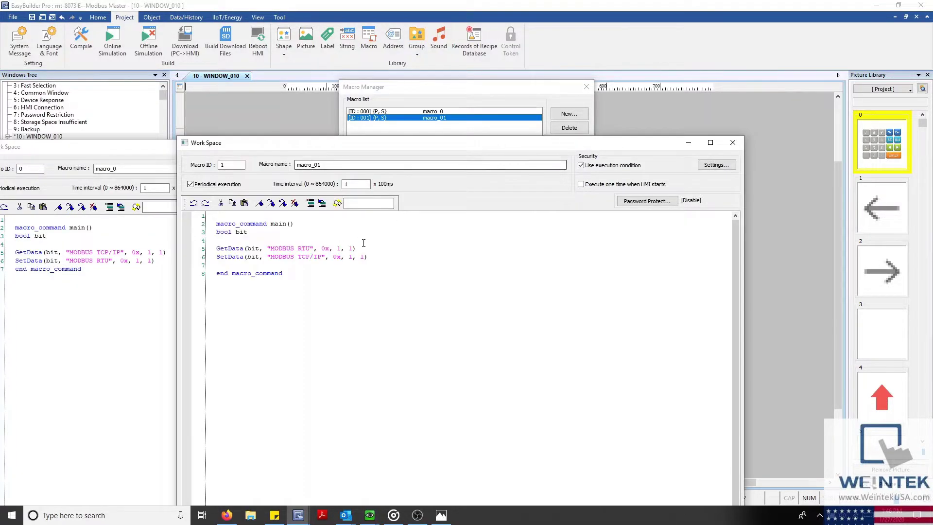
left_click_drag(363, 248, 268, 251)
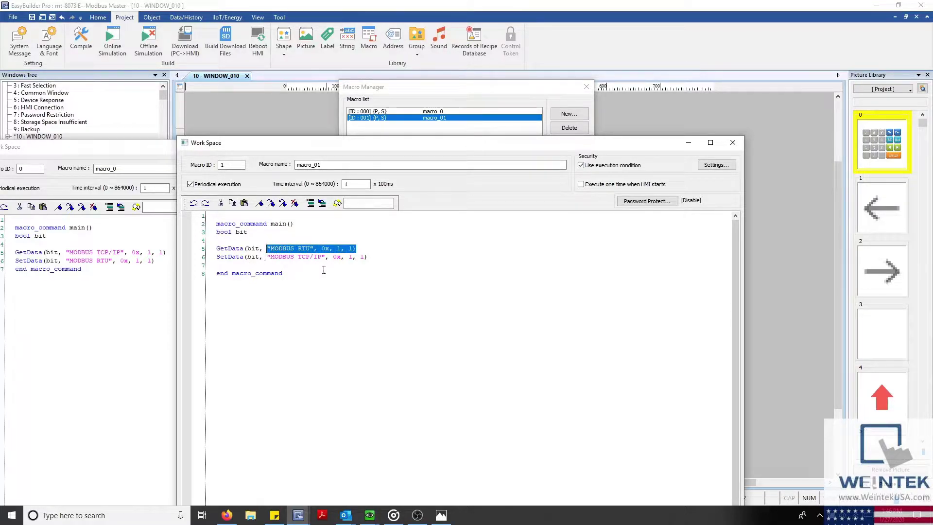
left_click_drag(372, 257, 324, 259)
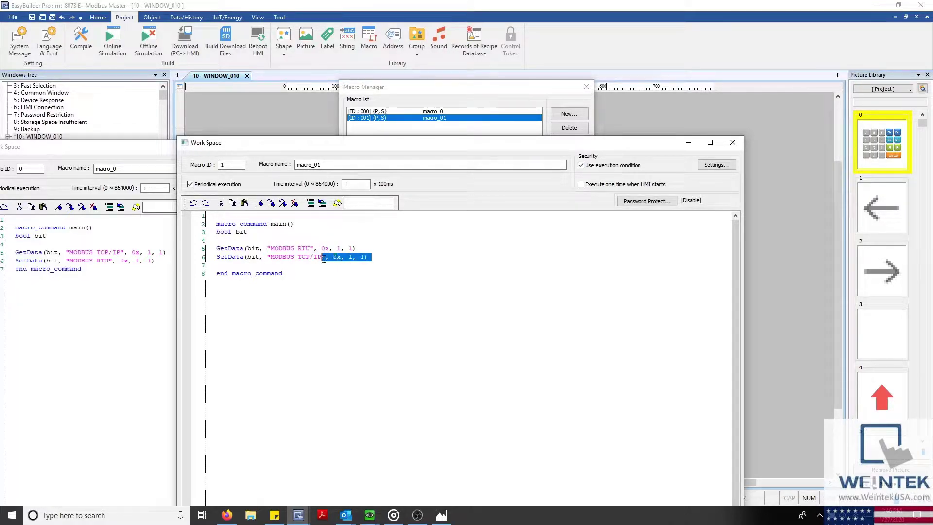
left_click(716, 165)
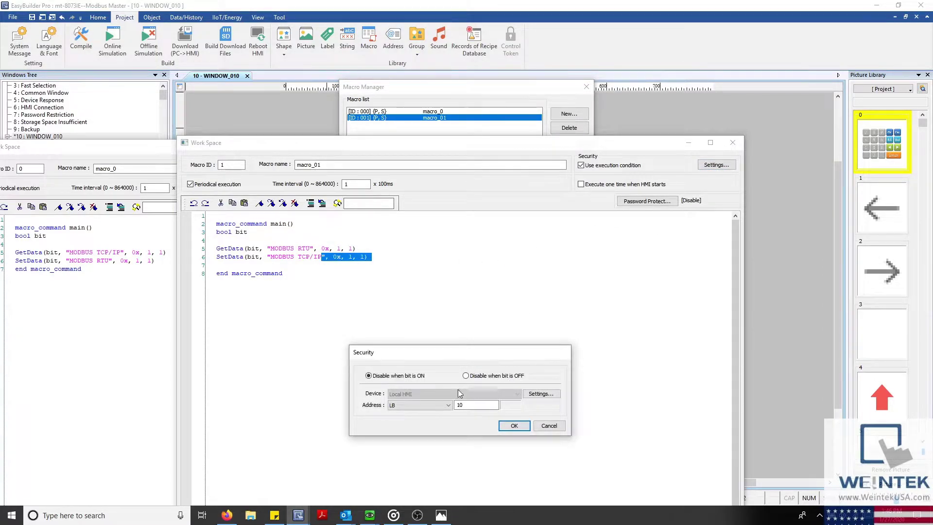
left_click(151, 147)
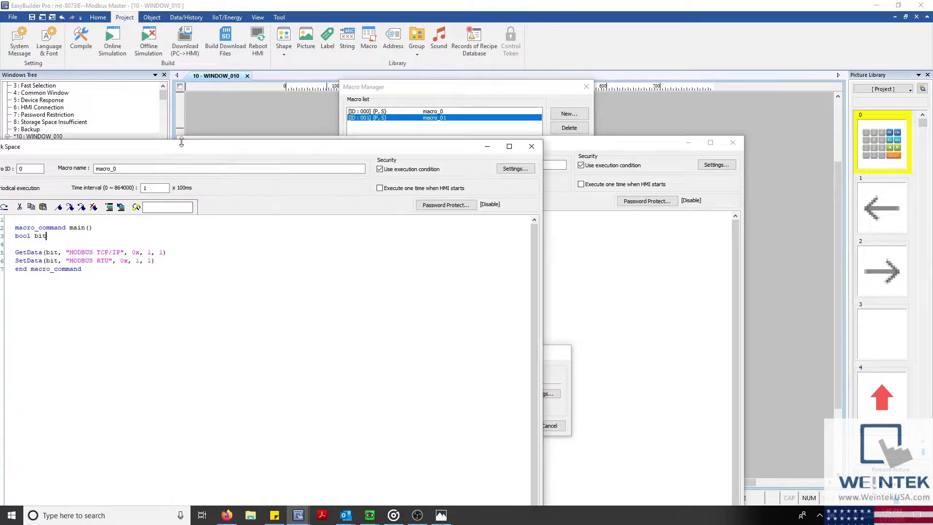
left_click(514, 169)
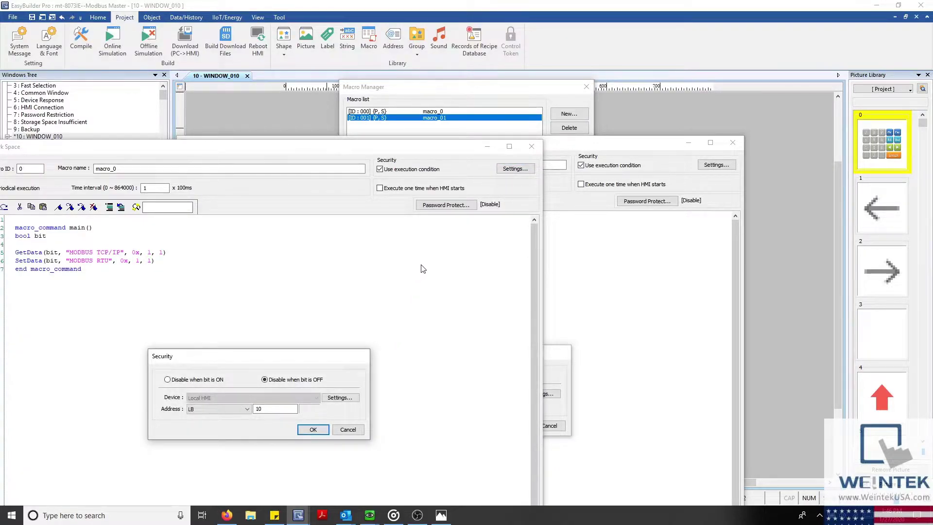
left_click(348, 429)
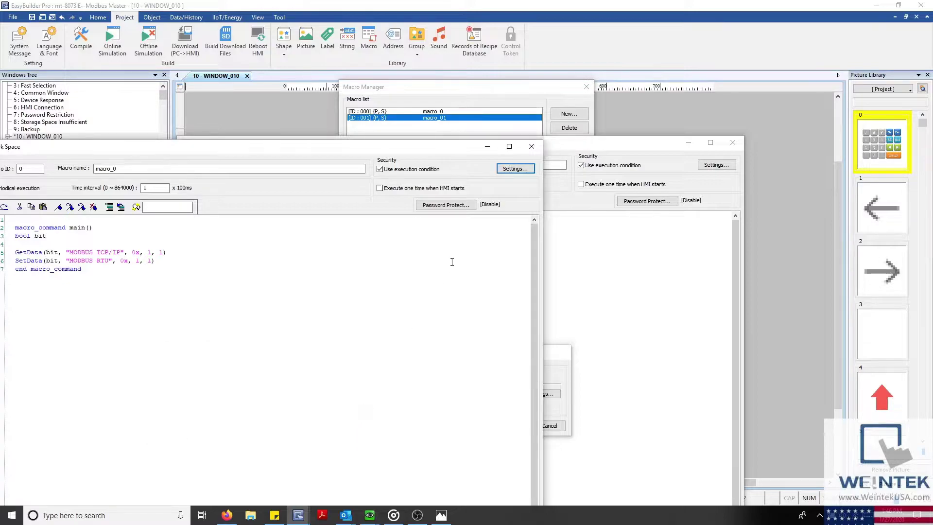
left_click(527, 151)
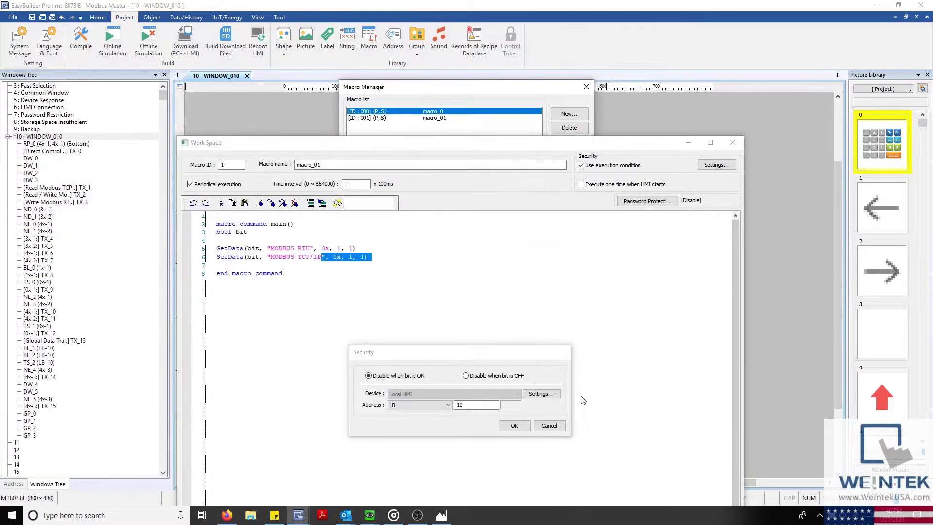
left_click(557, 428)
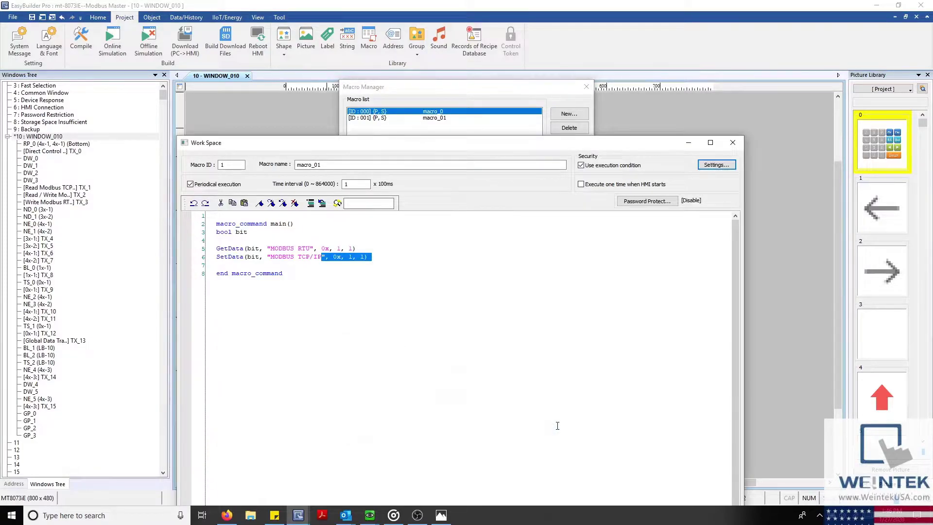
left_click(640, 264)
left_click(733, 142)
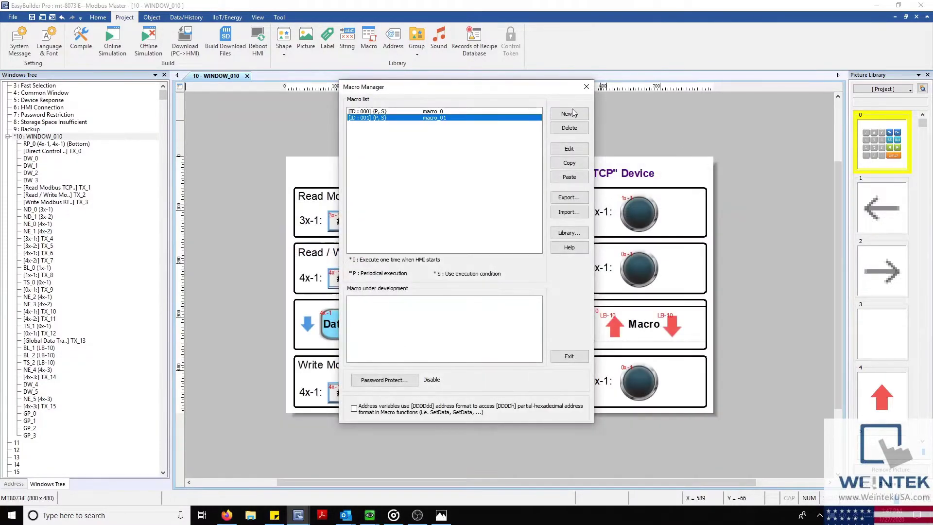
left_click(584, 88)
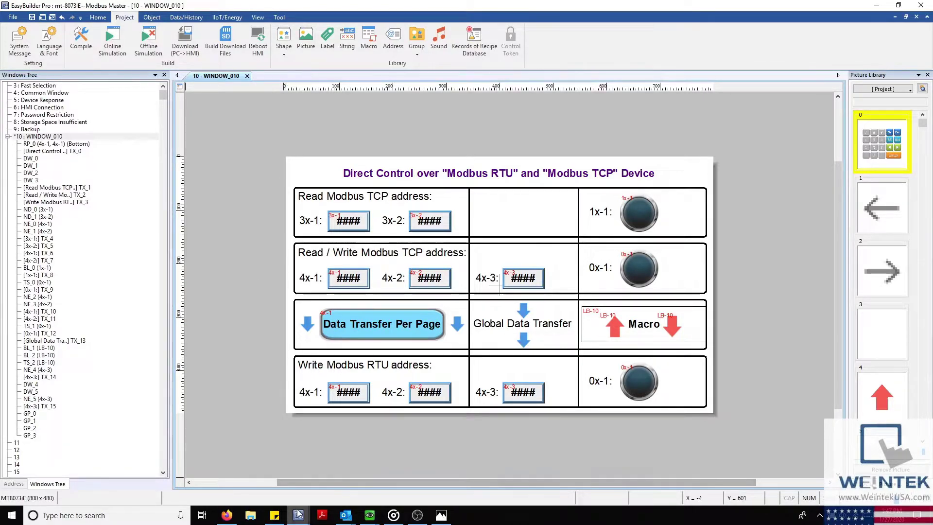
mouse_move(299, 517)
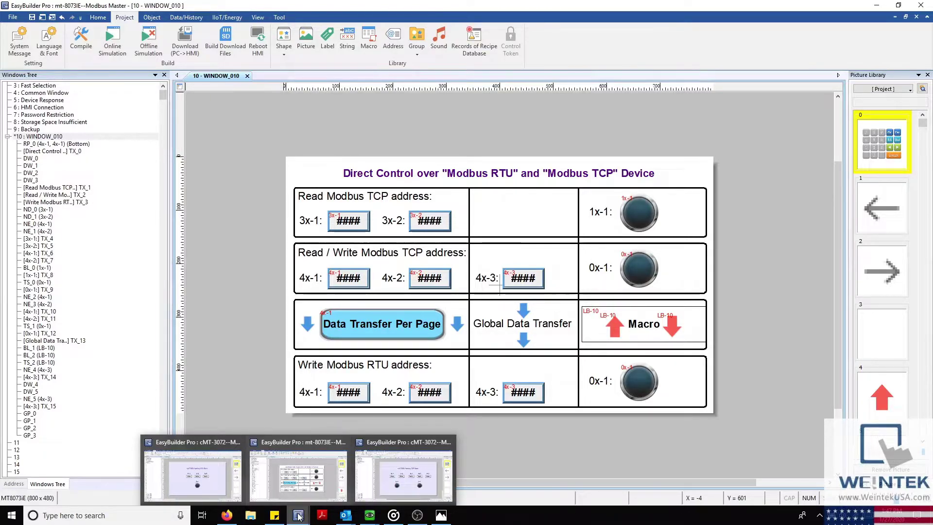
Step: Switch to the cMT-3072 Modbus RTU Slave project and inspect its local MODBUS Server row
left_click(234, 479)
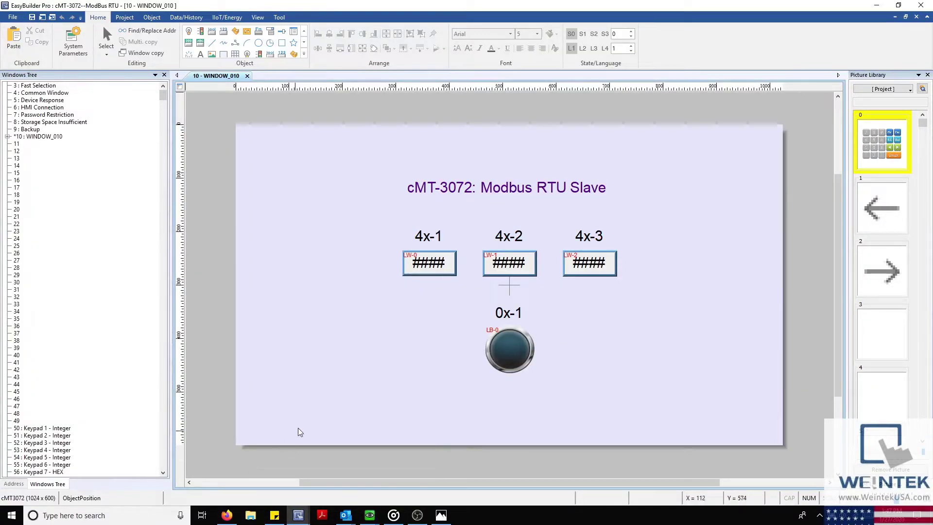
left_click(73, 39)
left_click_drag(481, 66, 250, 113)
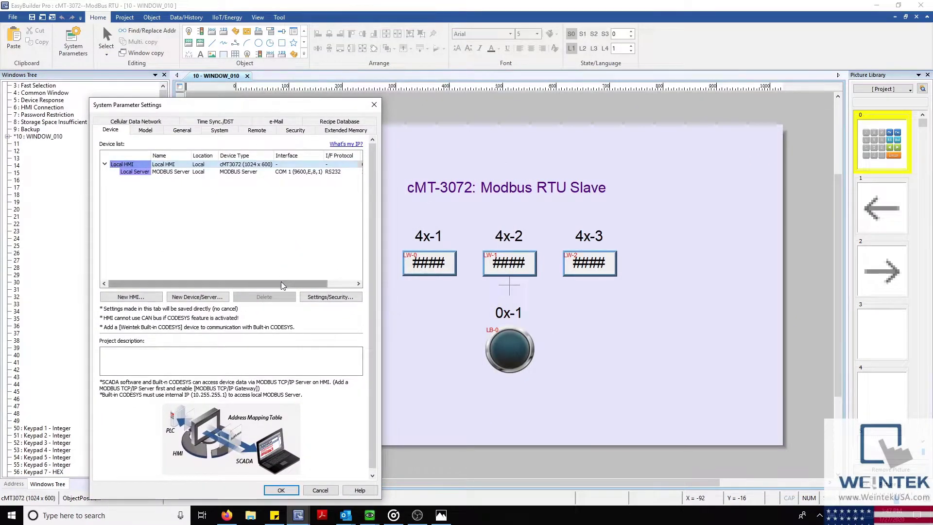
left_click_drag(282, 284, 307, 284)
left_click(229, 172)
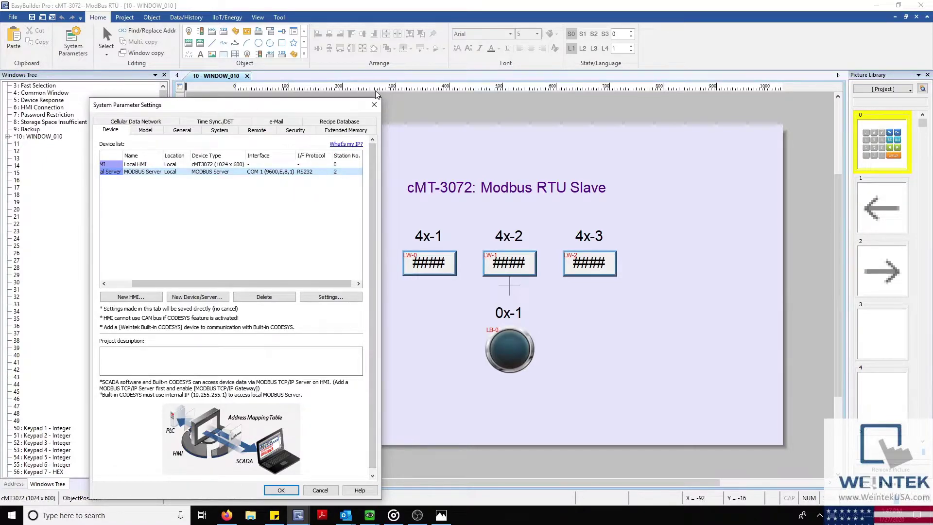
left_click(374, 105)
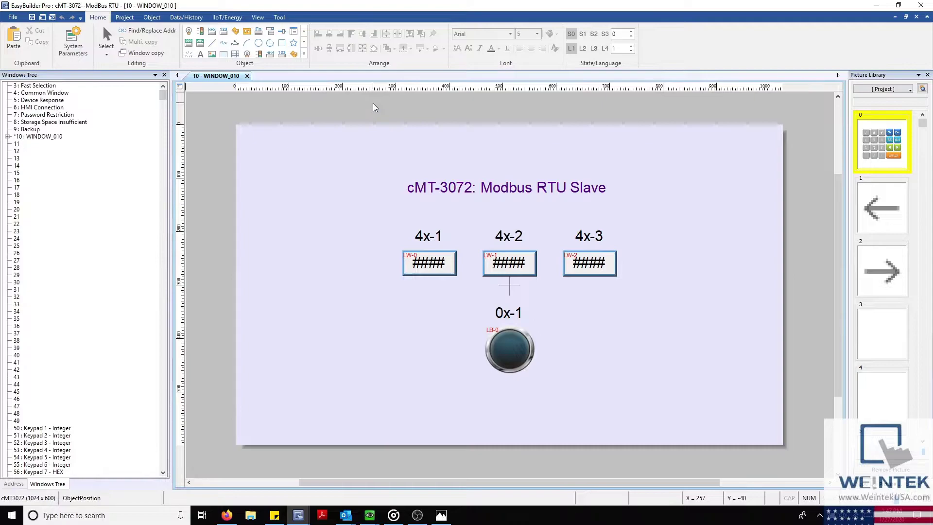
left_click_drag(373, 241, 662, 298)
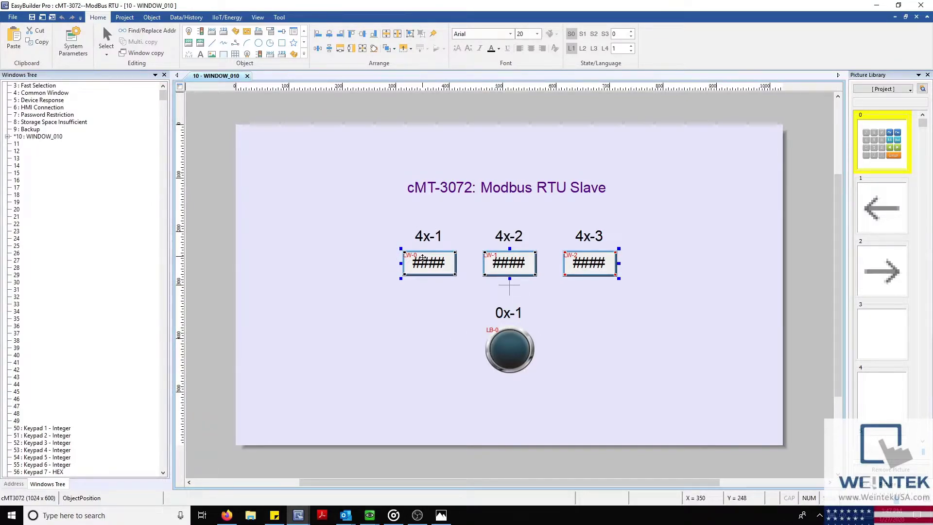
double_click(423, 257)
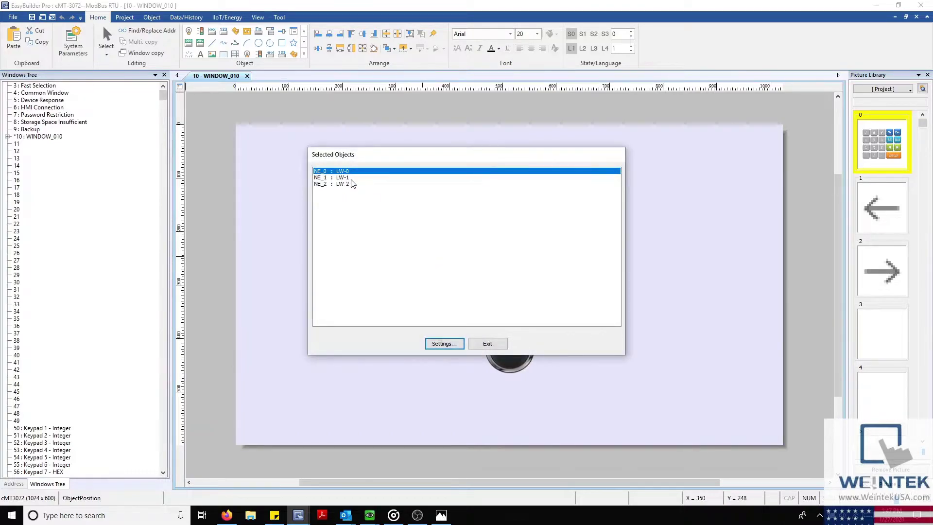
left_click(478, 344)
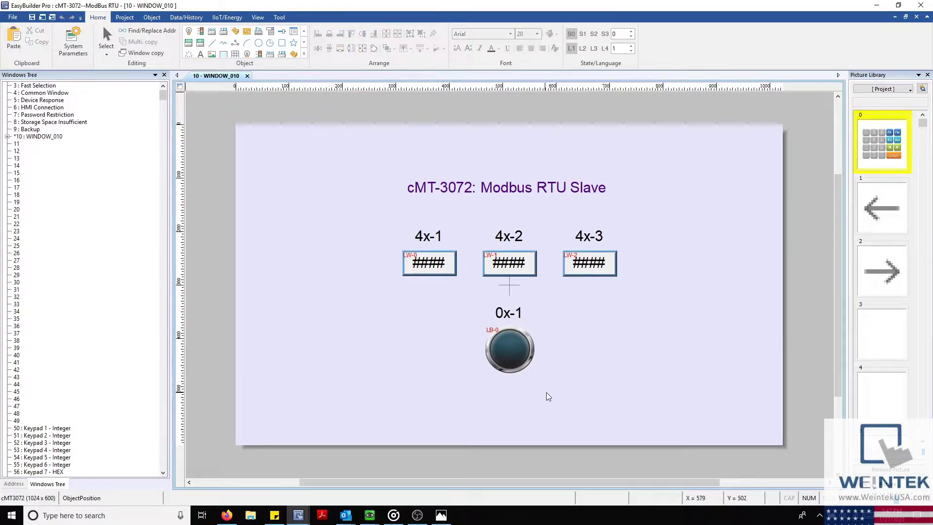
double_click(509, 348)
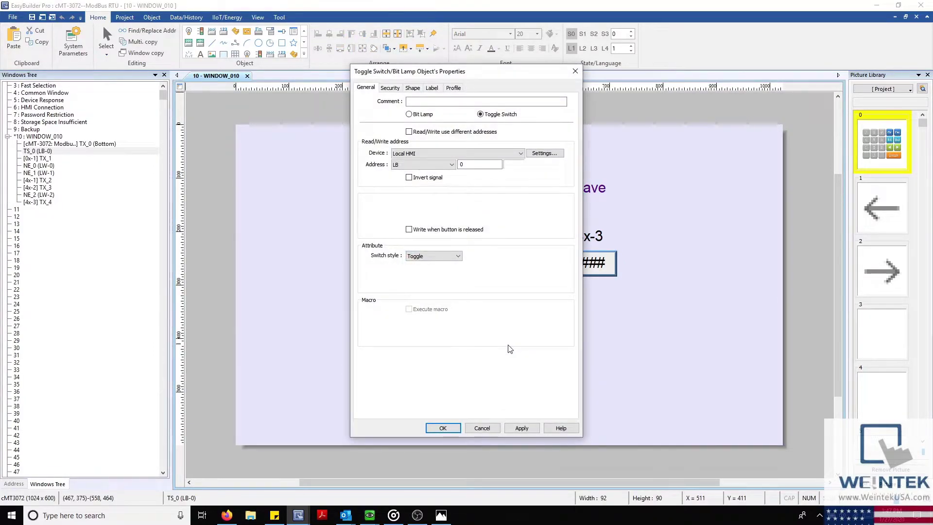
left_click(483, 429)
left_click(466, 425)
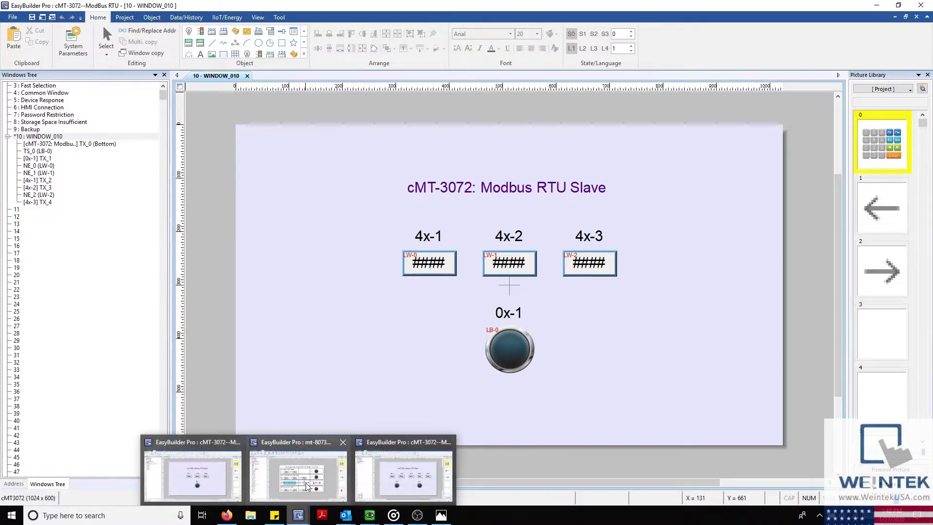
Step: Switch to the cMT-3072 Modbus TCP Slave project and select its MODBUS Server (port 502, station 1)
left_click(366, 474)
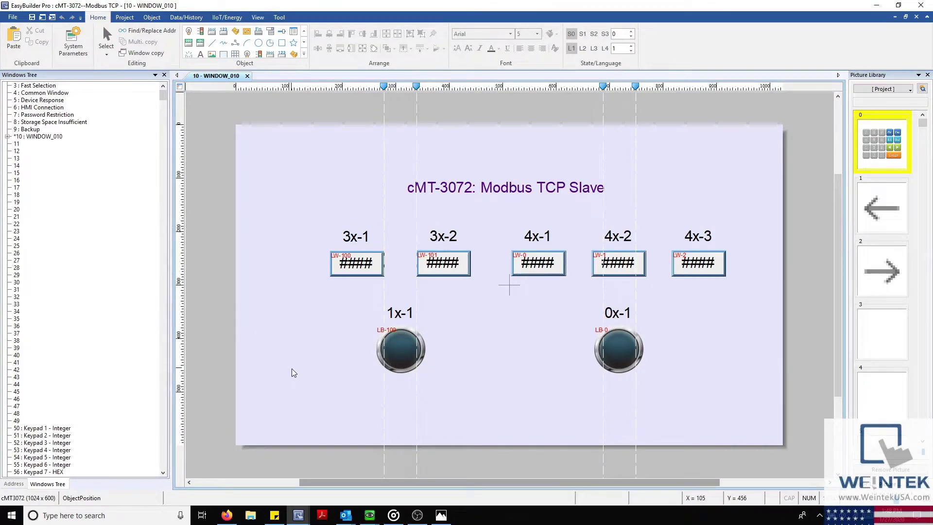
left_click(70, 38)
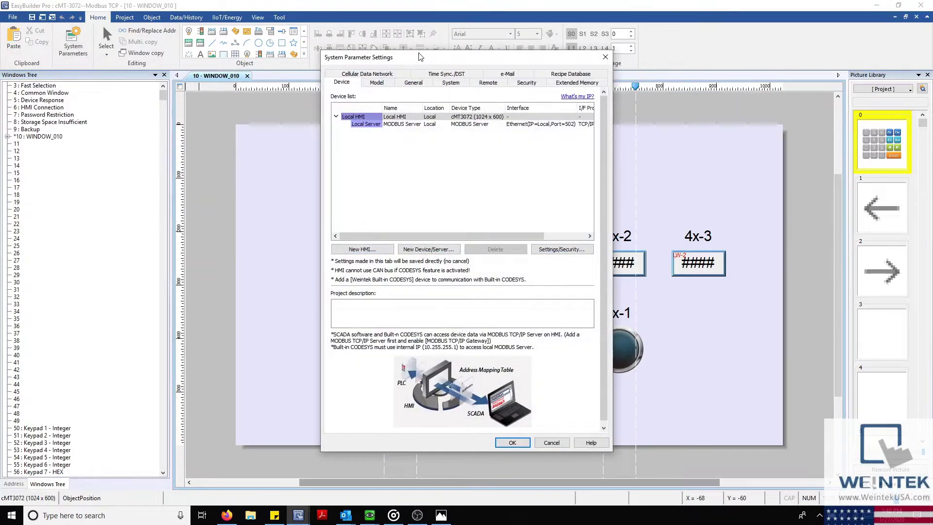
left_click_drag(404, 77, 122, 103)
scroll(250, 217, "right", 3)
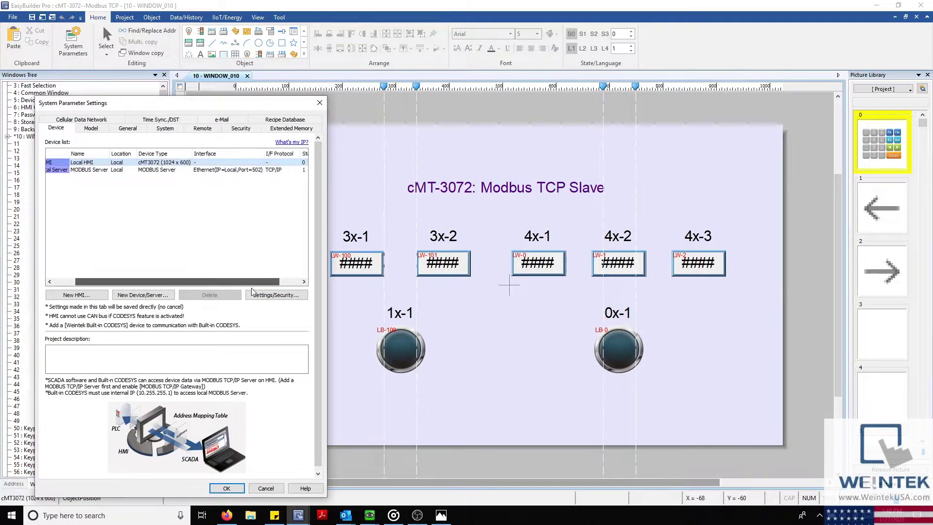
left_click(206, 172)
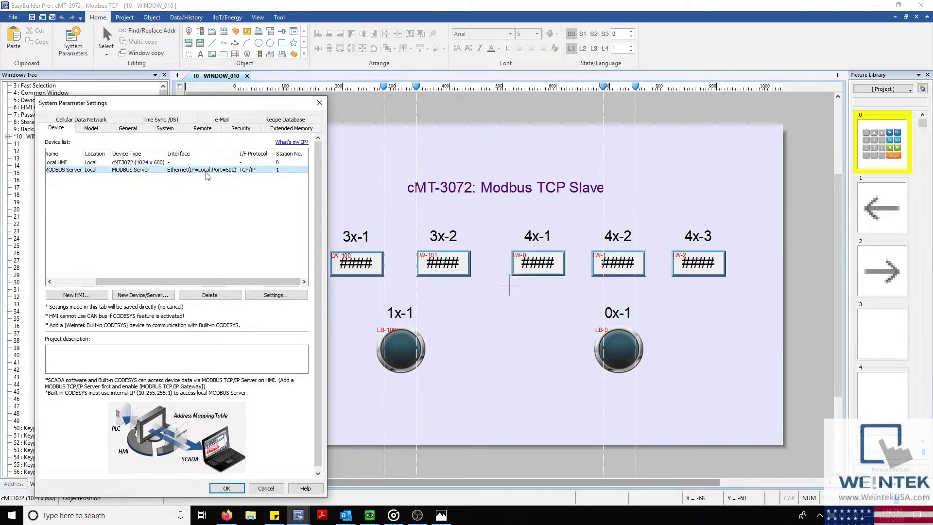
Step: Open the MODBUS Server's Address Mapping Table and position it over the canvas
double_click(208, 173)
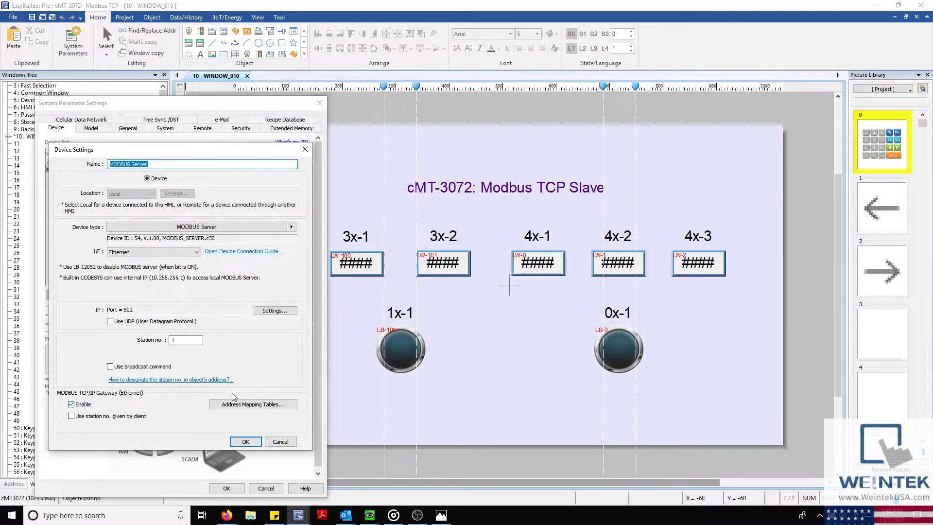
left_click(240, 403)
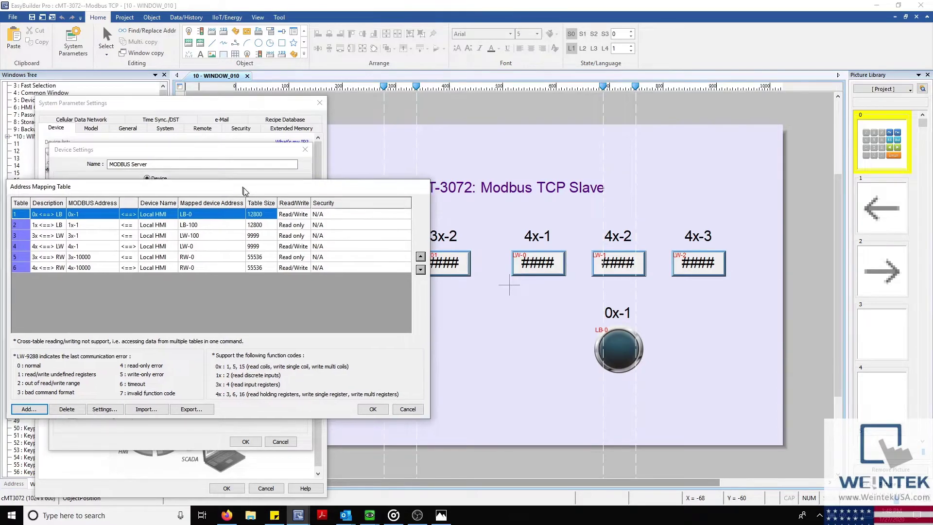
left_click_drag(243, 191, 531, 294)
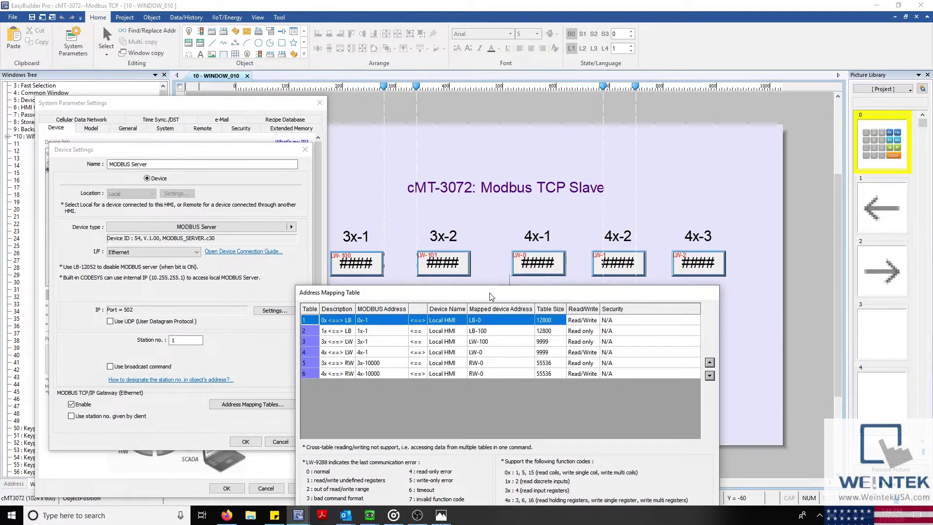
left_click_drag(491, 296, 638, 291)
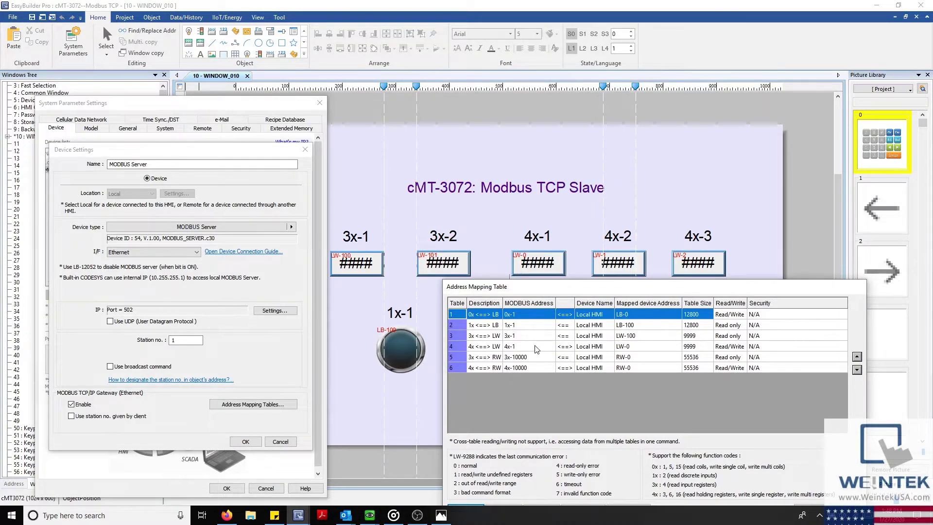
Step: Compare mappings 1x→LB-100, 0x→LB-0, 3x→LW-100 and 4x→LW-0 against the canvas objects
left_click(524, 325)
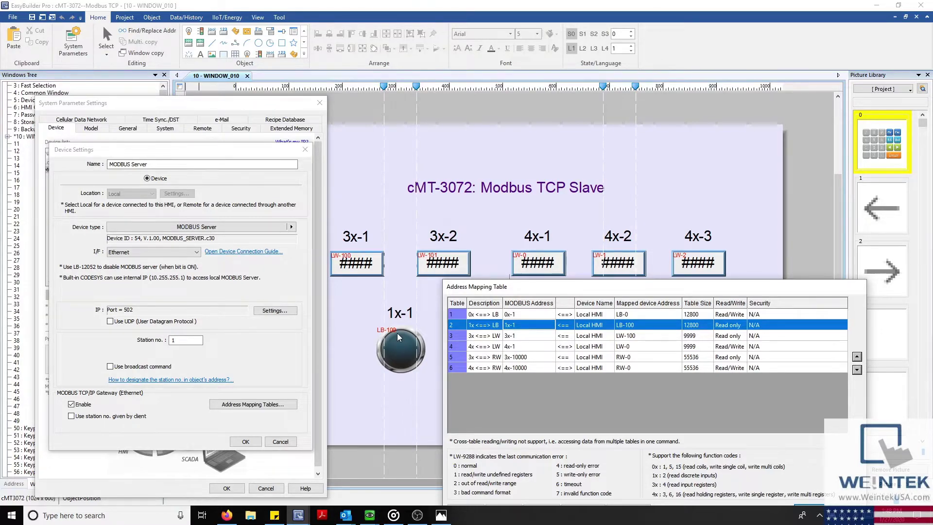
left_click_drag(622, 298, 280, 290)
left_click(251, 307)
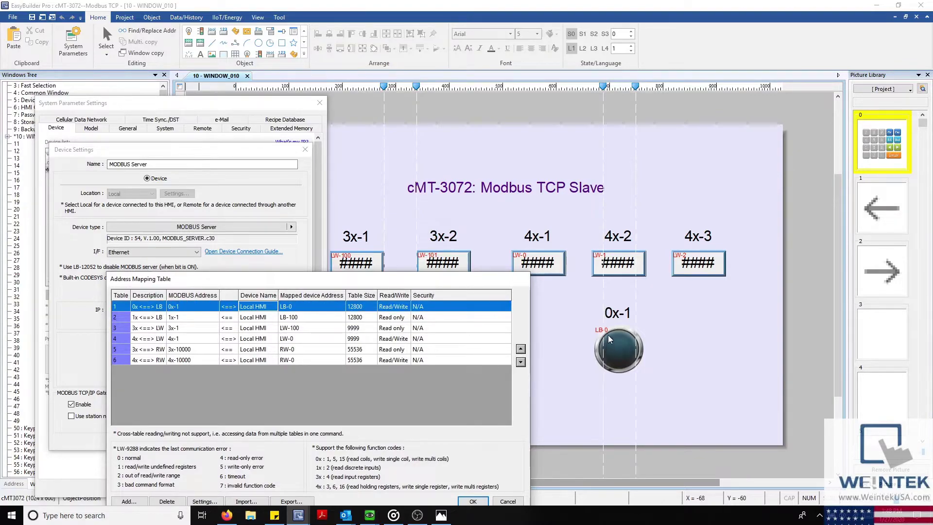
left_click_drag(411, 279, 567, 295)
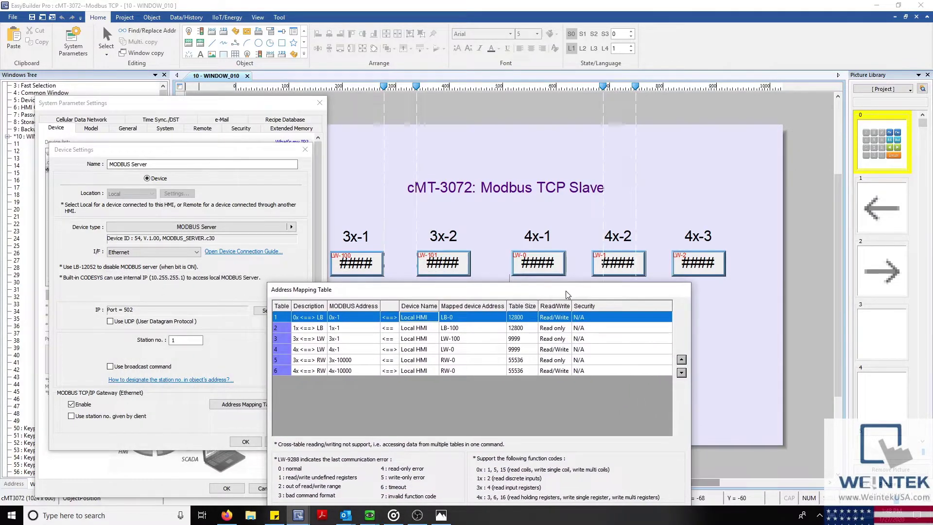
left_click(457, 340)
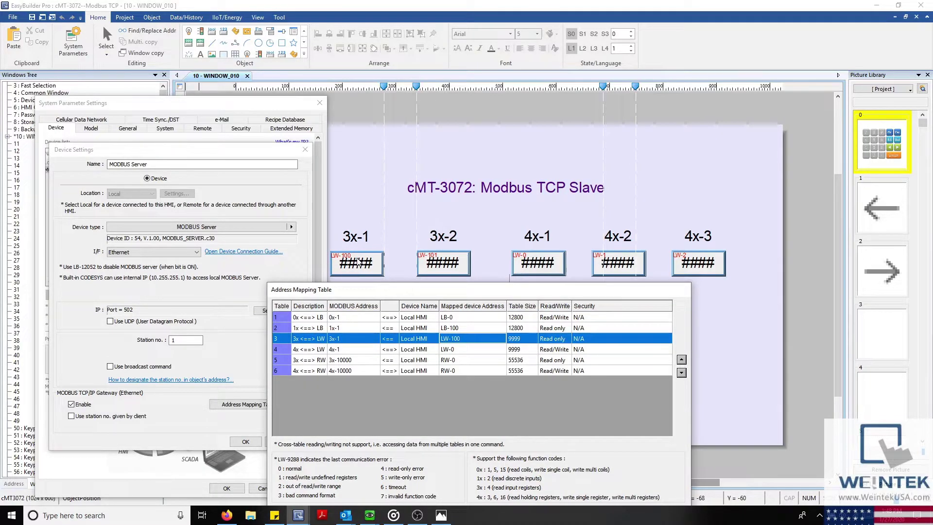
left_click(456, 349)
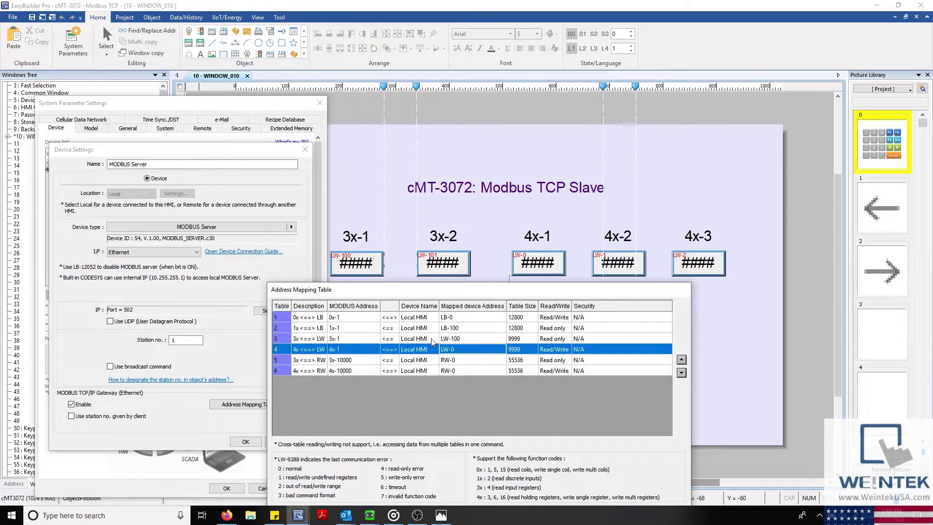
left_click_drag(586, 291, 414, 196)
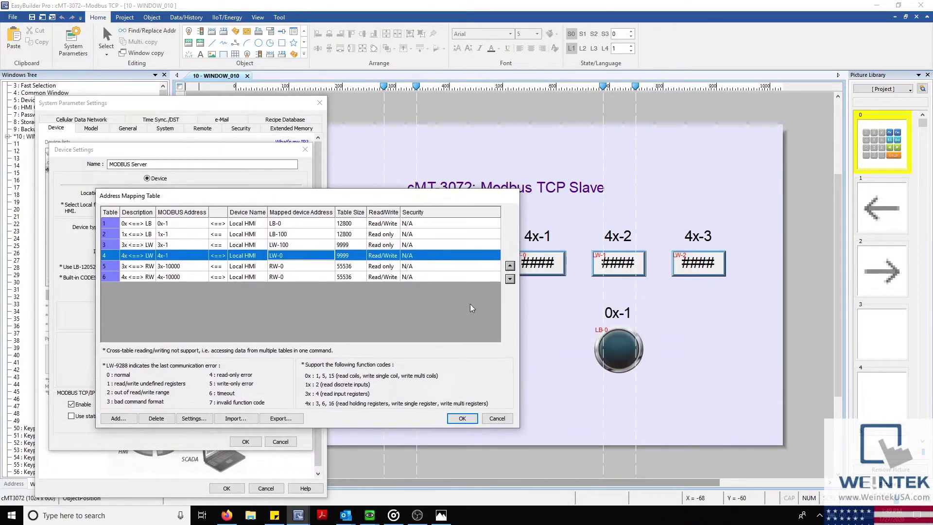
Step: Close the mapping table and arrange the master, TCP slave and RTU slave viewer windows
left_click(497, 419)
mouse_move(370, 515)
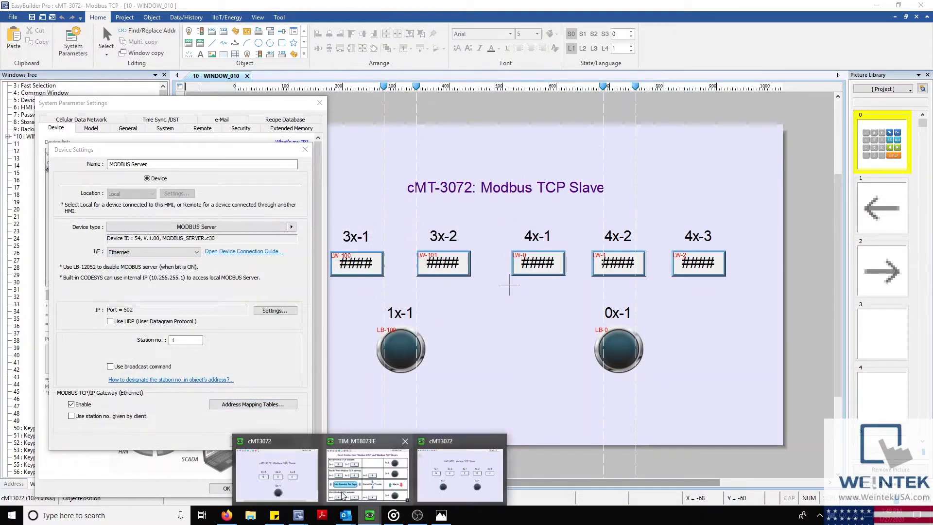
mouse_move(315, 484)
left_click(368, 474)
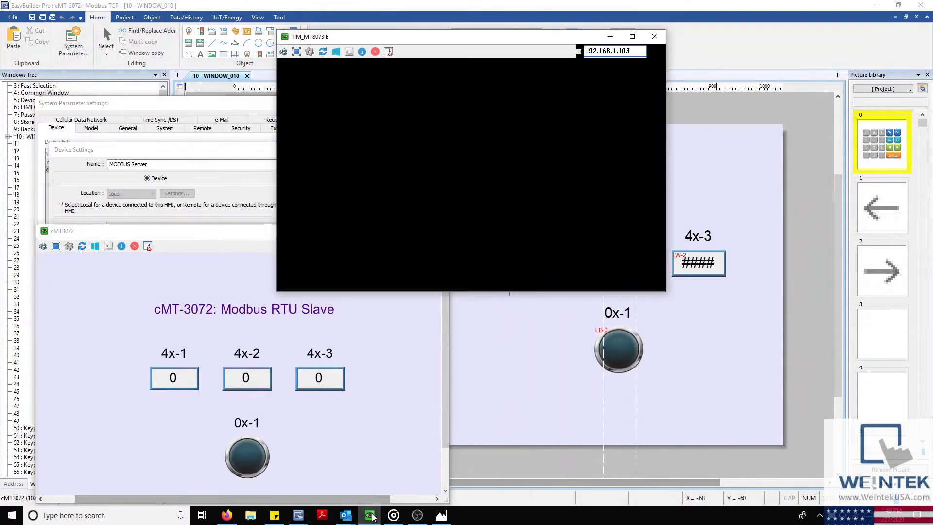
mouse_move(370, 516)
left_click(475, 489)
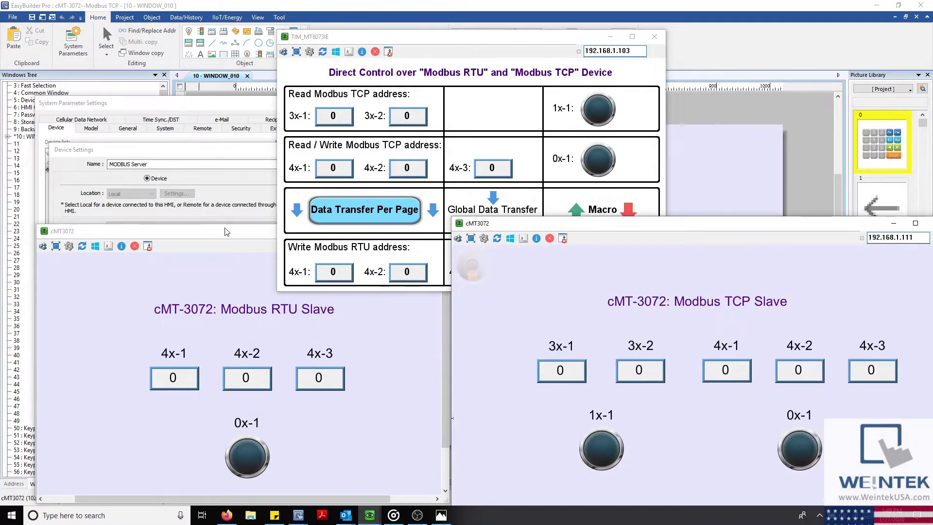
left_click_drag(200, 225, 185, 225)
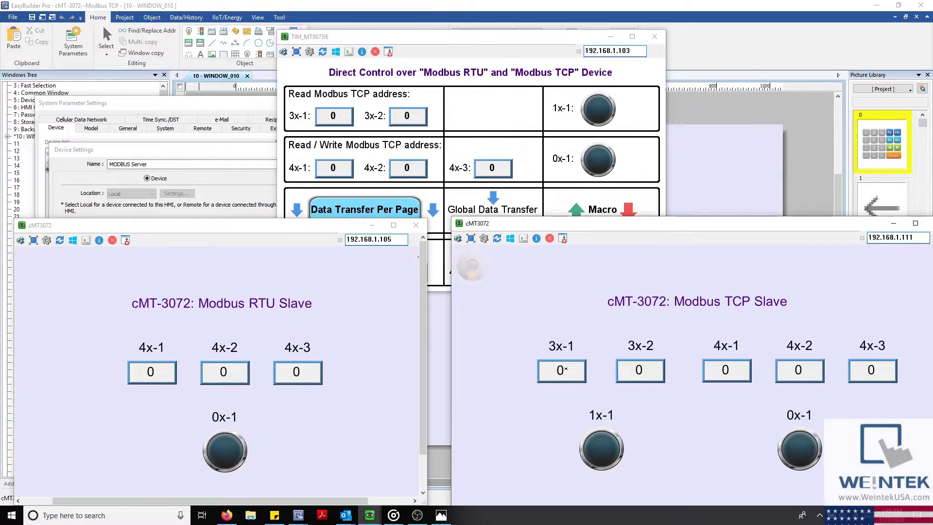
Step: Set the TCP slave's 3x-1 to 5 and 3x-2 to 6
left_click(561, 374)
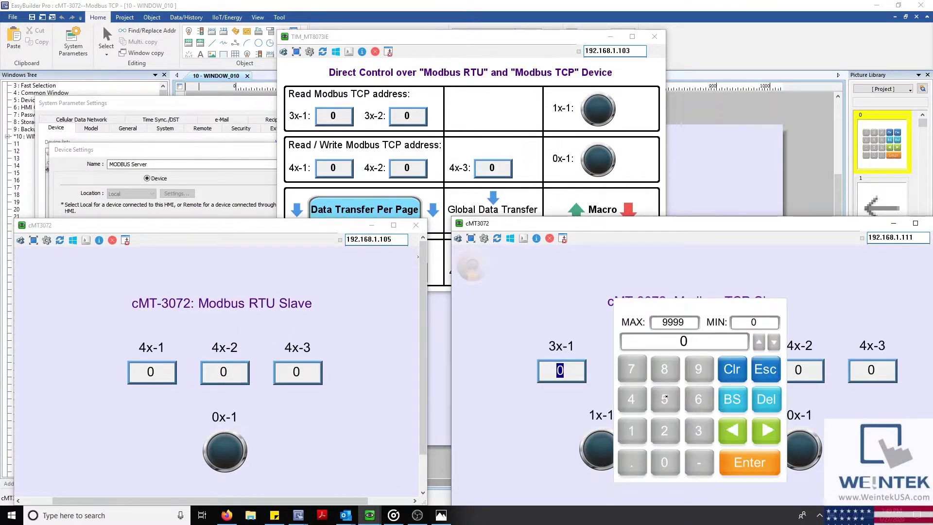
type("5")
left_click(742, 465)
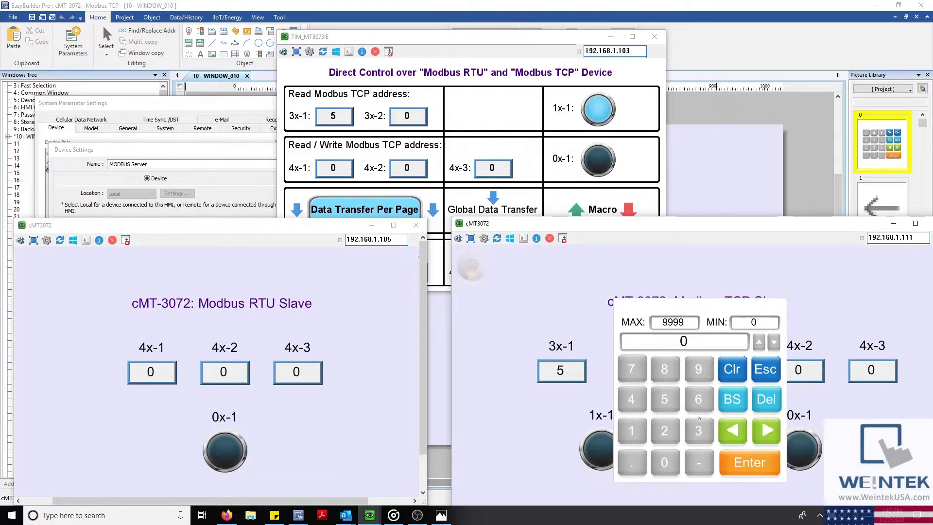
left_click(737, 466)
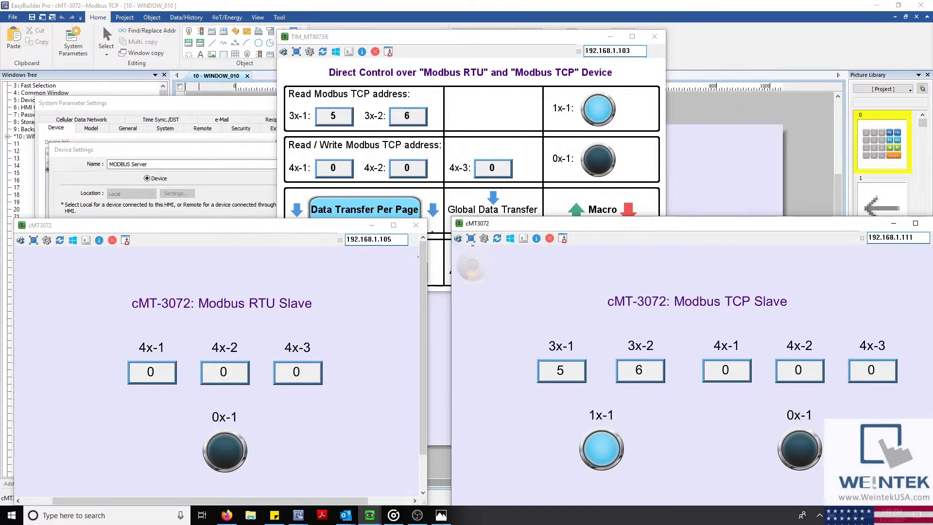
Step: Enter 5, 23 and 6 into the master's read/write registers 4x-1, 4x-2 and 4x-3
left_click(334, 168)
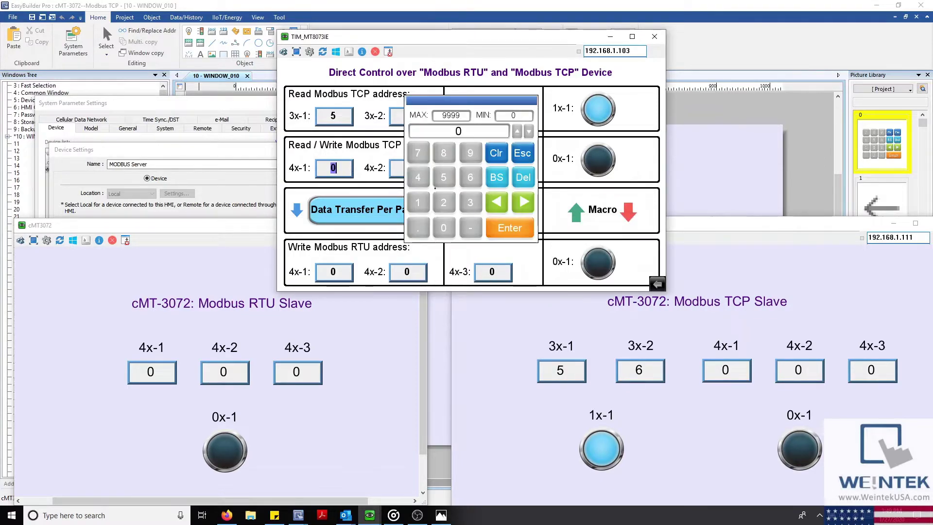
left_click(449, 173)
left_click(503, 228)
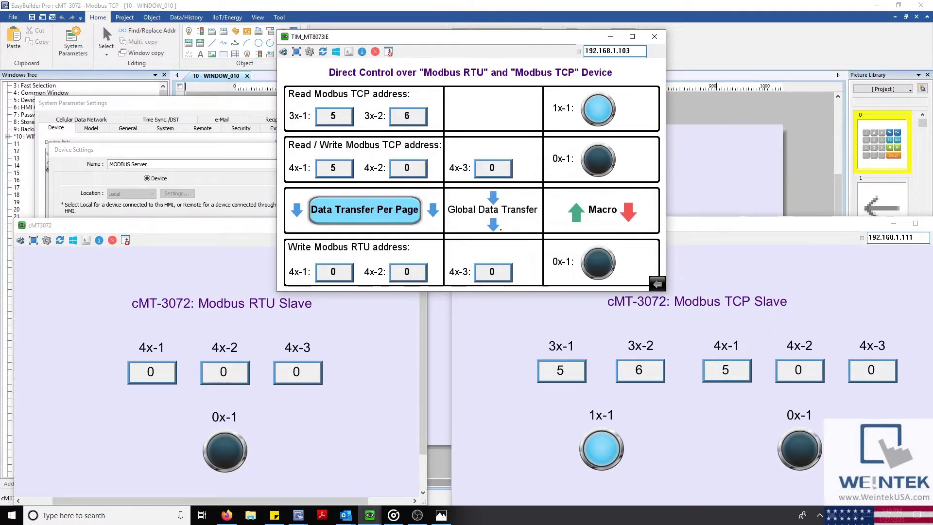
left_click(407, 168)
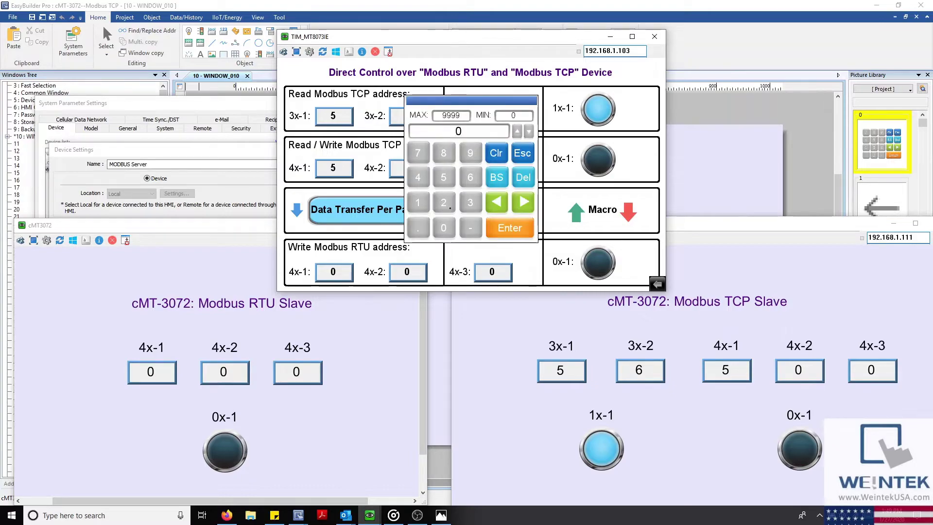
left_click(443, 202)
left_click(470, 202)
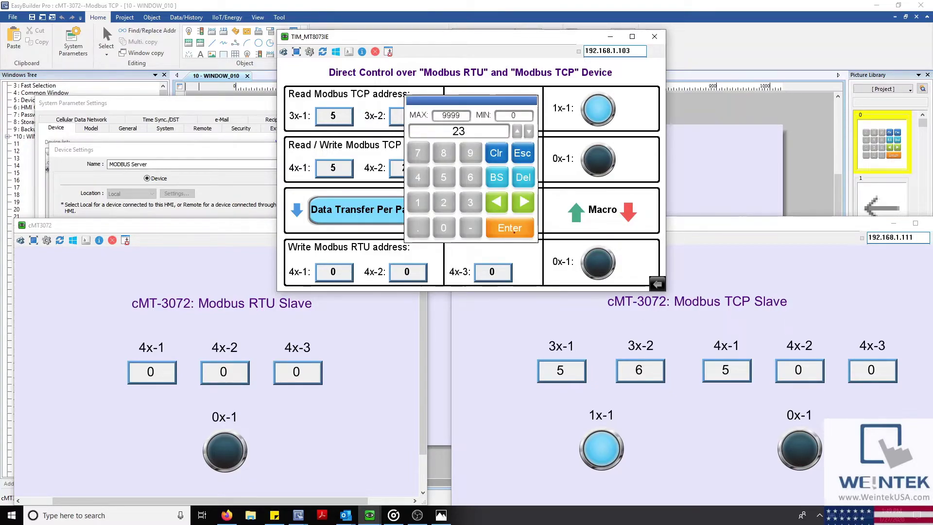
left_click(510, 228)
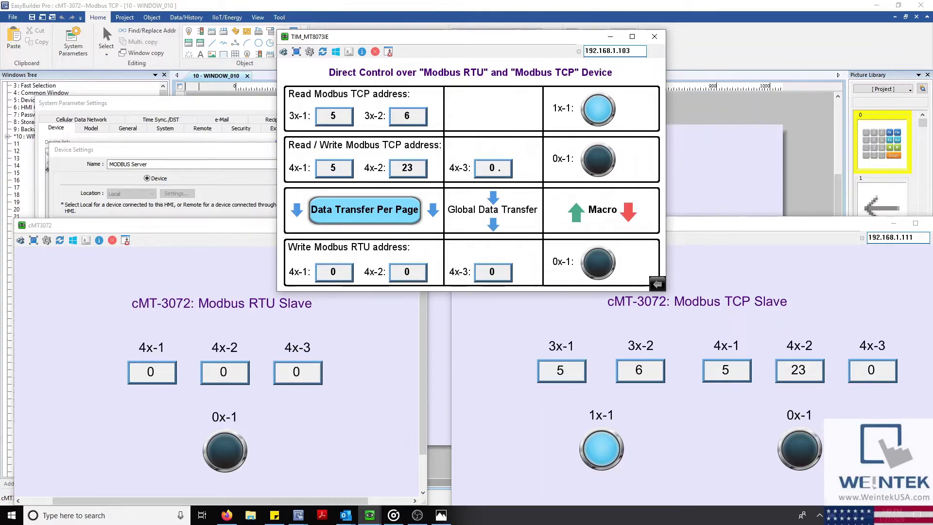
left_click(501, 176)
left_click(470, 177)
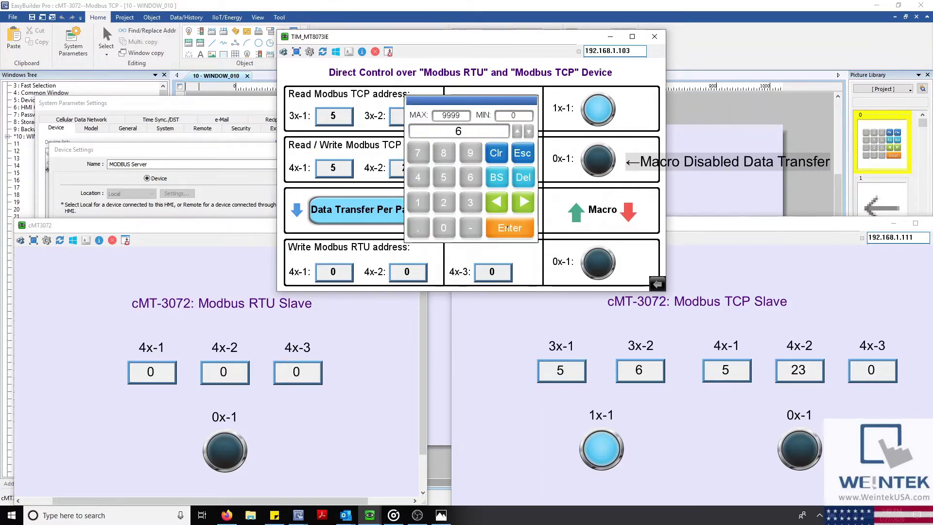
left_click(509, 225)
Step: Check the TCP and RTU slave displays, then key 5 into the RTU slave's 4x-1
left_click(471, 267)
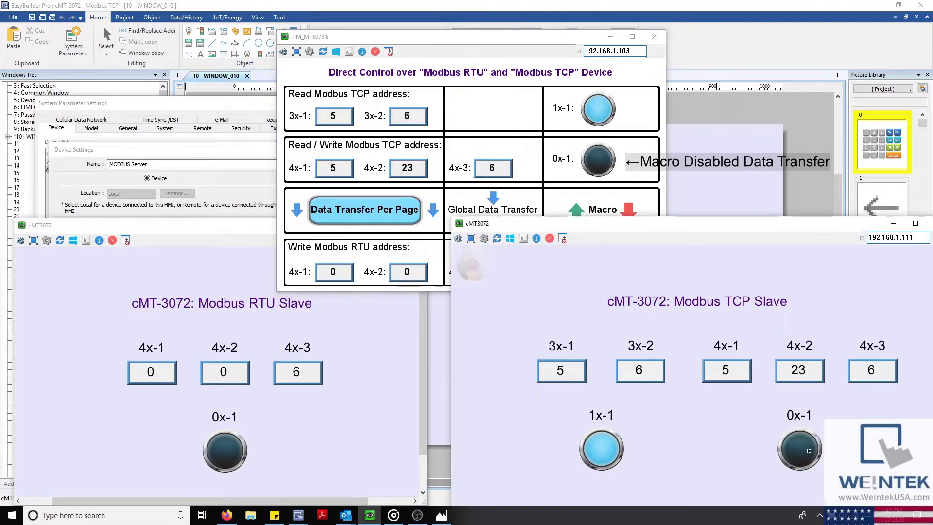
left_click(494, 49)
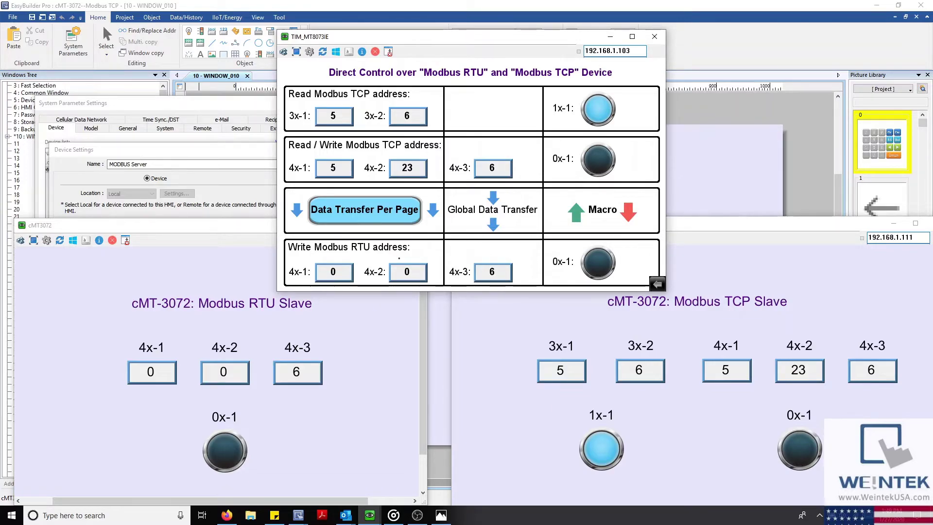
left_click(256, 226)
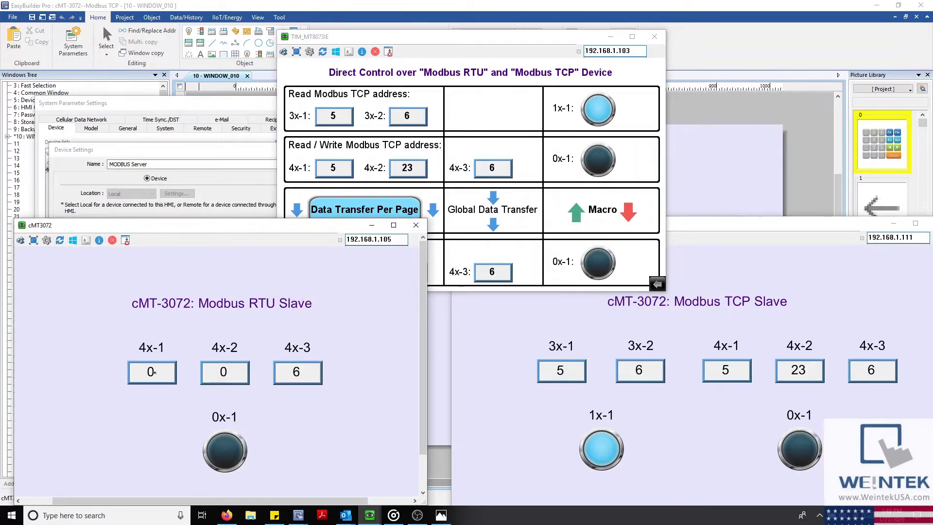
left_click(224, 372)
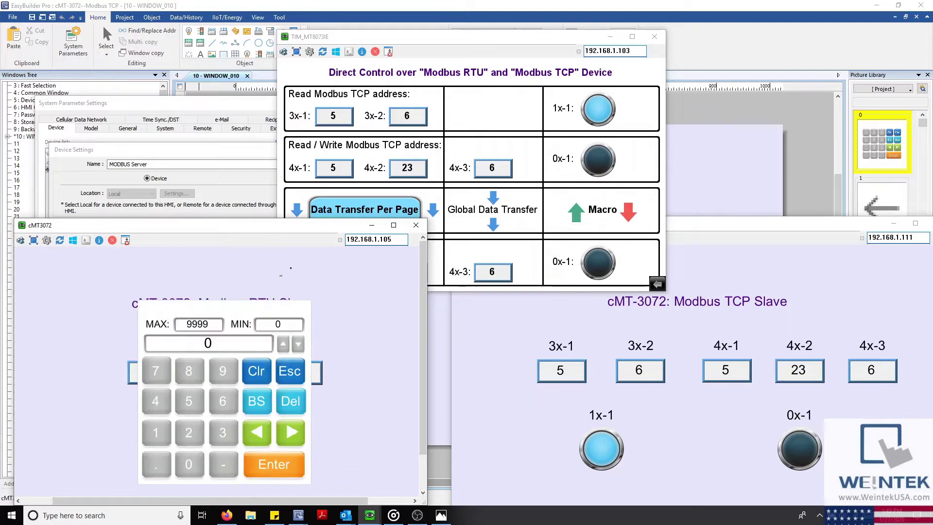
left_click(189, 464)
Step: Confirm the RTU slave's 4x-1 value, turn on its 0x-1 coil, and switch off the TCP slave's 1x-1
left_click(273, 464)
left_click(447, 252)
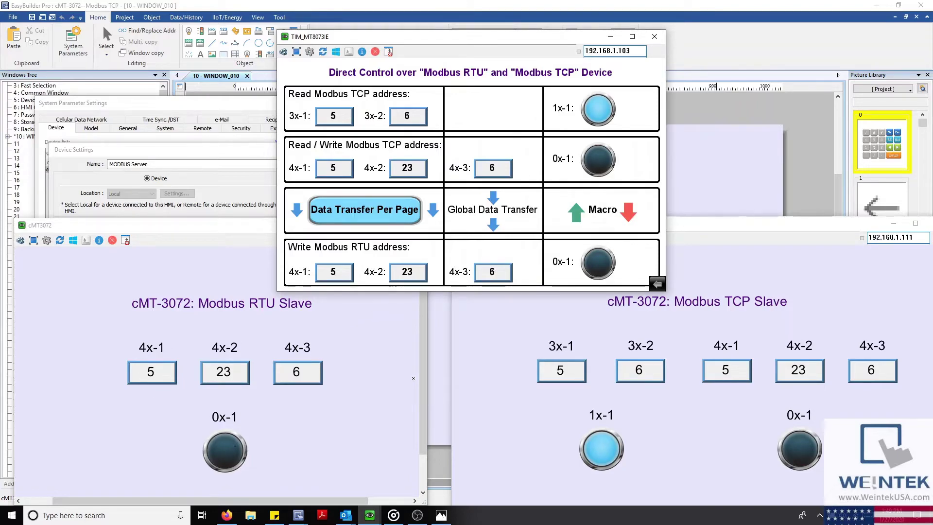
left_click(385, 374)
left_click(445, 278)
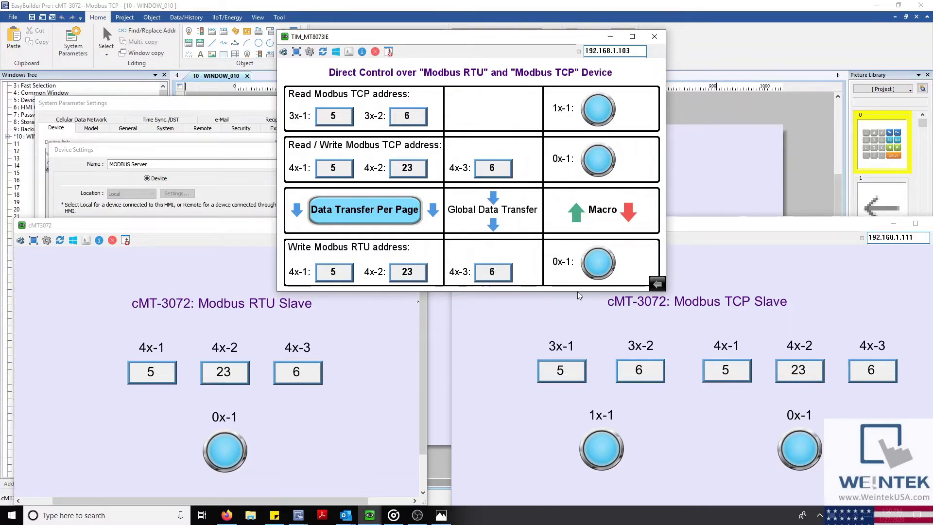
left_click(529, 300)
left_click(509, 203)
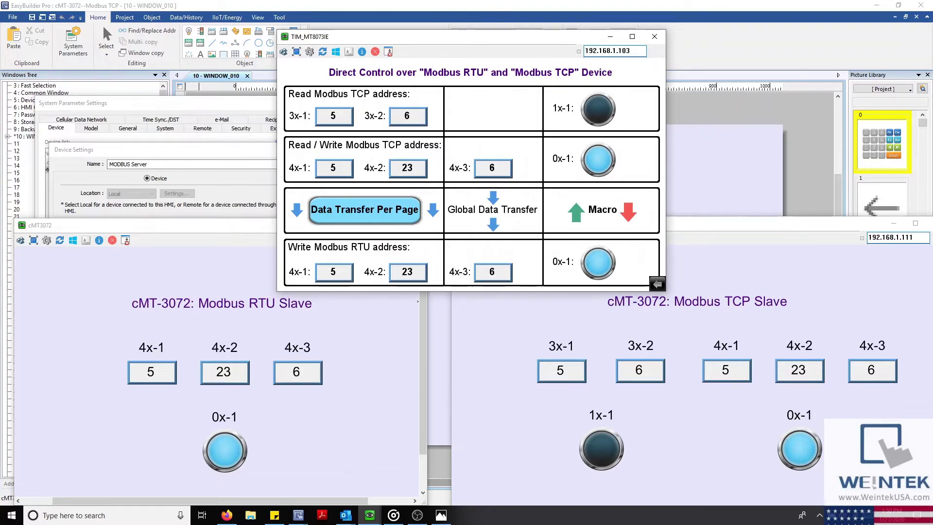
Step: Enter 9 in the master's 4x-3 and 555 in the TCP slave's 4x-3
left_click(492, 271)
left_click(470, 154)
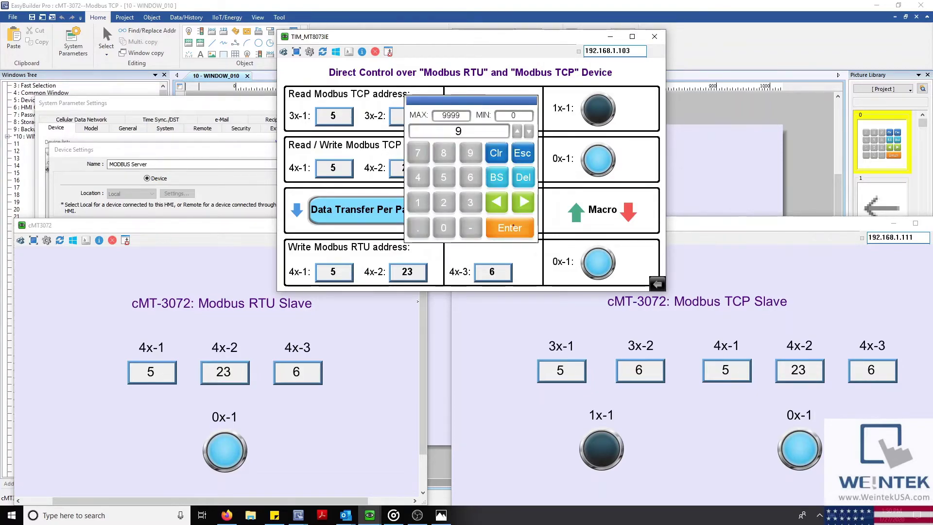
left_click(510, 227)
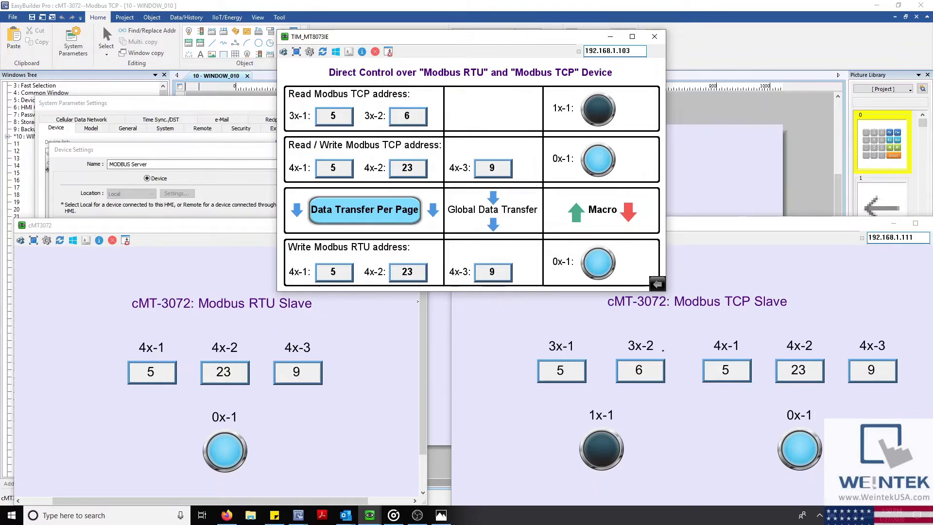
left_click(872, 371)
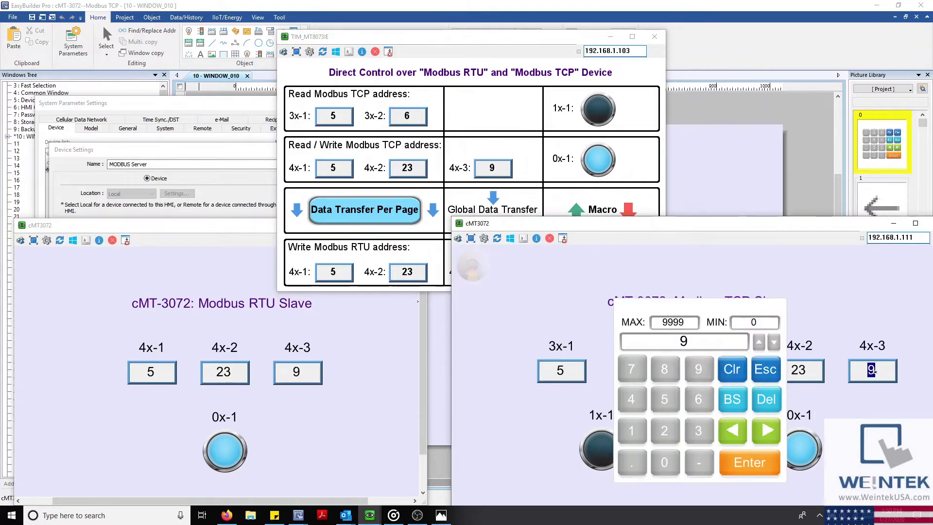
left_click(673, 397)
left_click(674, 396)
type("555")
left_click(745, 464)
Step: Reverse the macro's transfer direction, switch the RTU slave's 0x-1 coil off, and reposition the master display
left_click(553, 217)
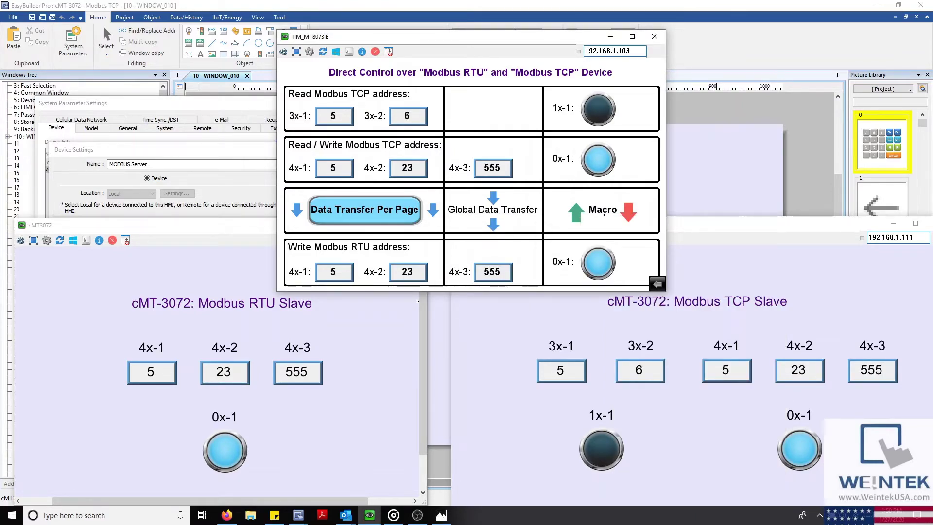
left_click(600, 224)
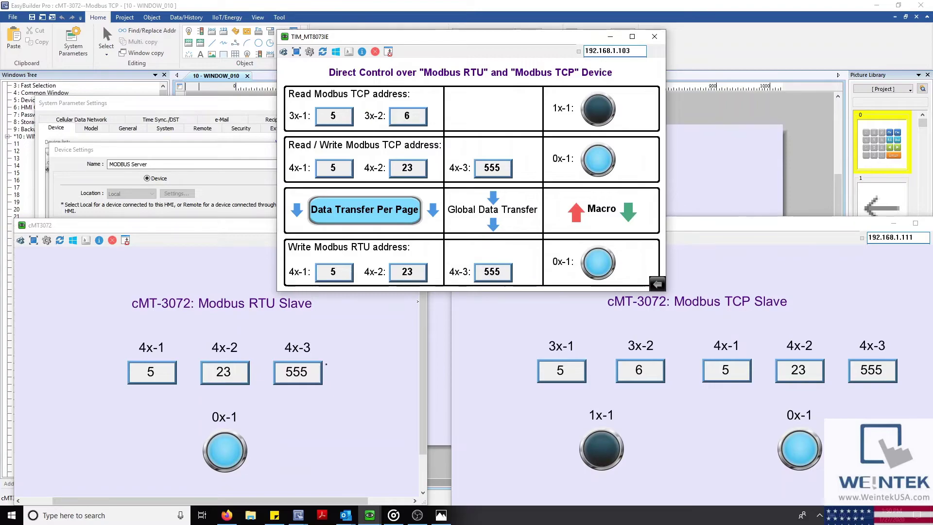
left_click(223, 448)
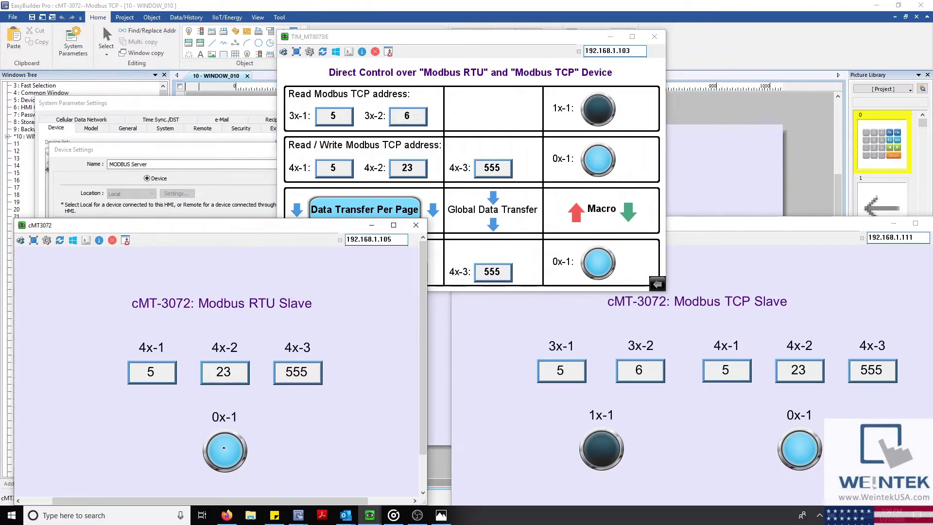
left_click(669, 255)
left_click(818, 447)
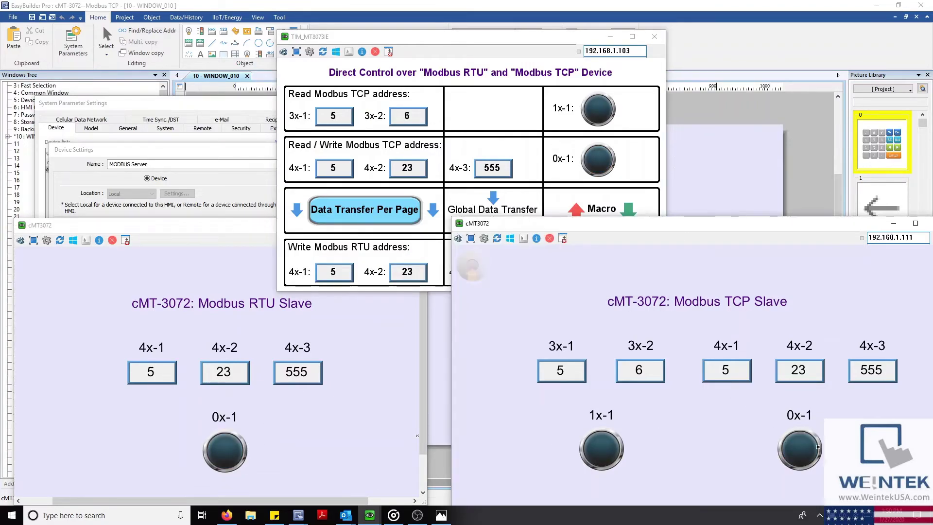
left_click(543, 55)
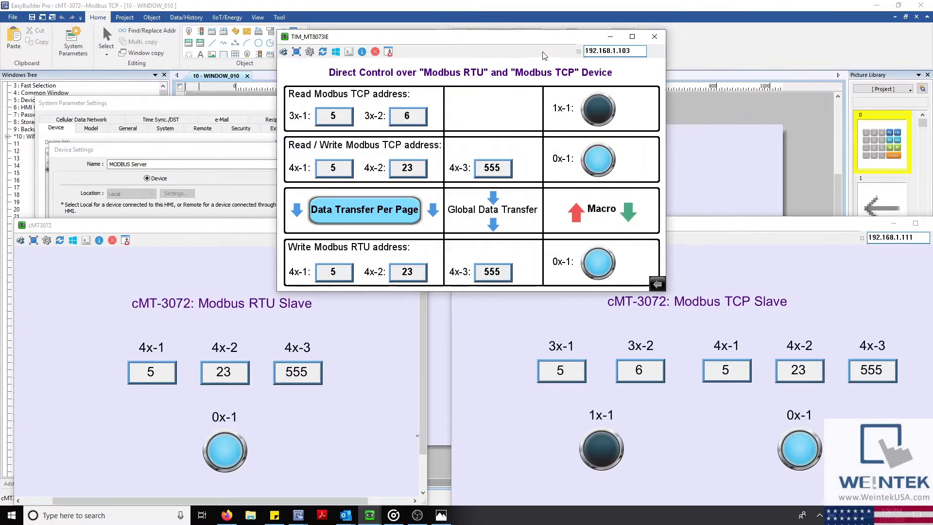
left_click_drag(543, 55, 302, 94)
Step: Toggle the RTU slave's 0x-1 coil on and off until every 0x-1 lamp is off
left_click(648, 252)
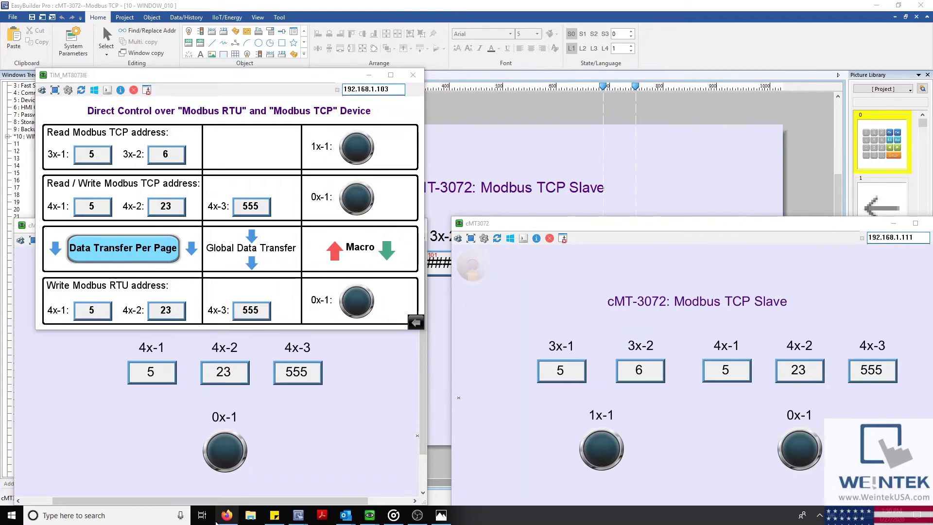
left_click(797, 449)
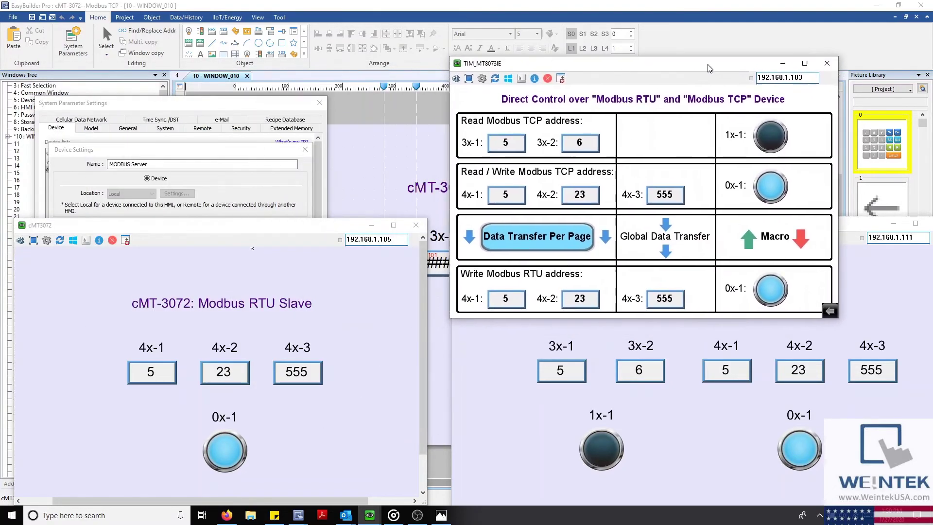
left_click(231, 452)
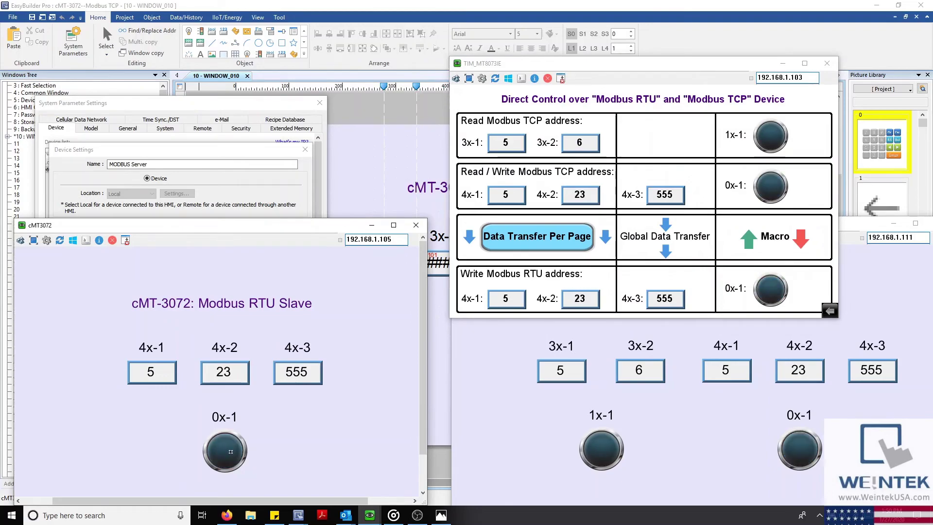
left_click(231, 452)
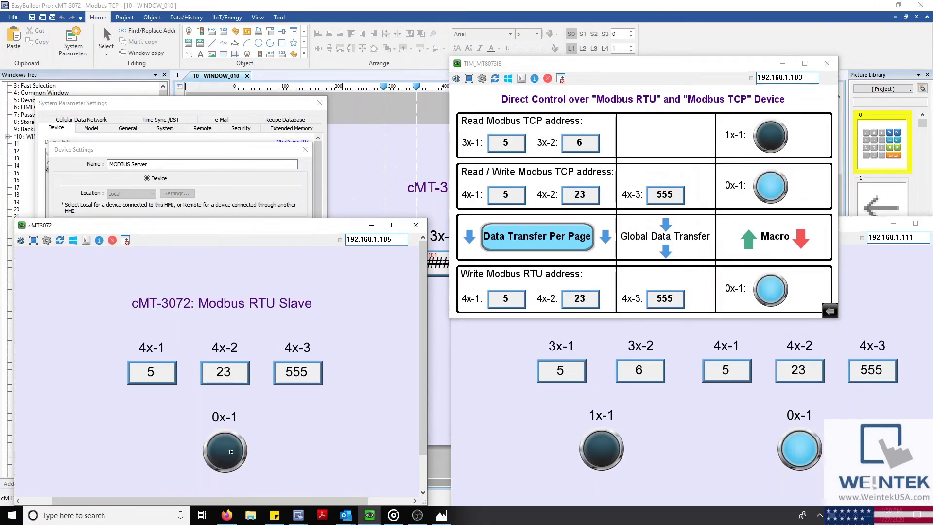
left_click(231, 452)
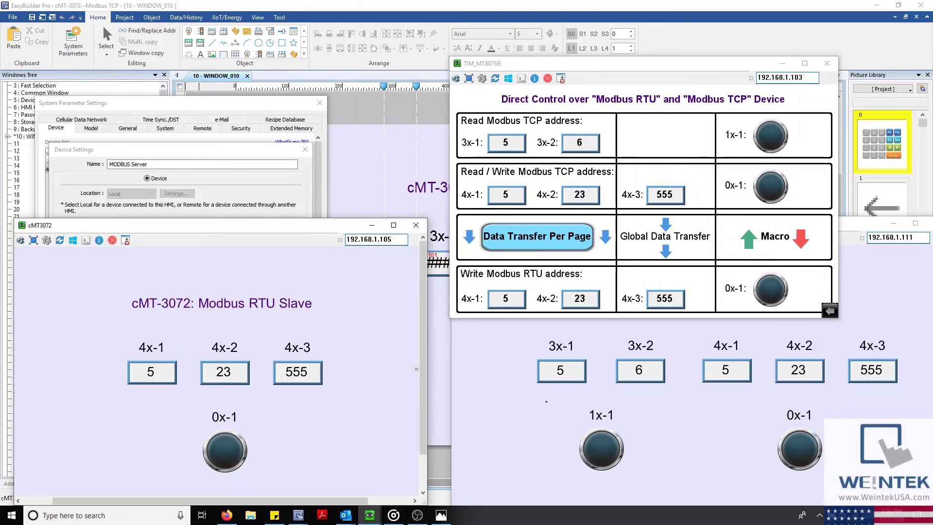
left_click(226, 515)
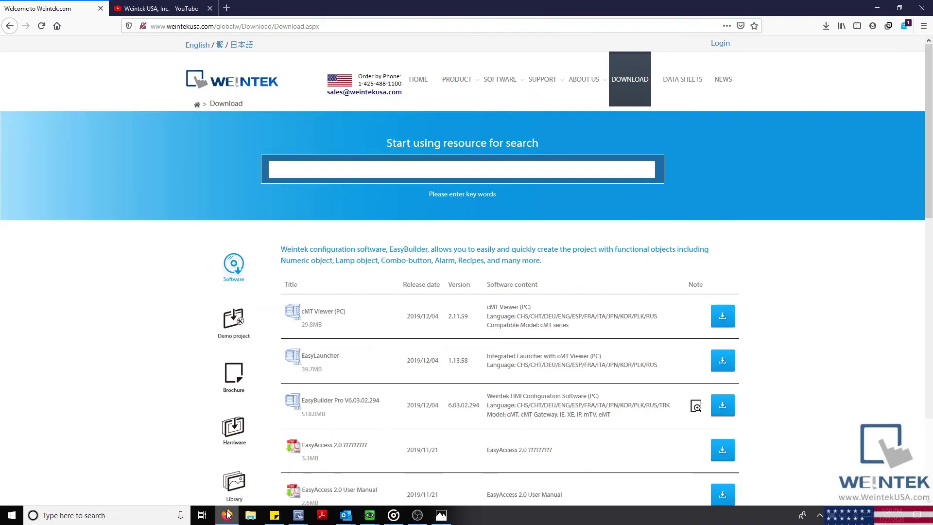
left_click(160, 9)
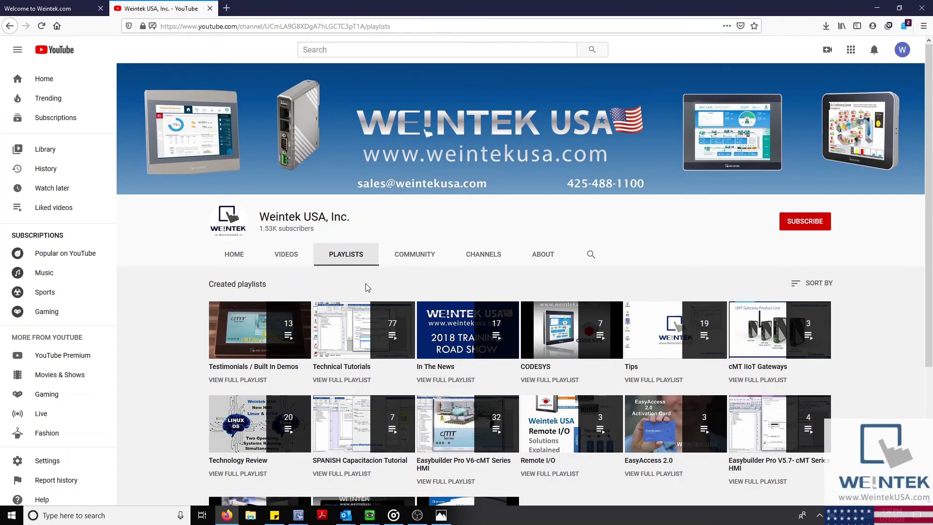
left_click(70, 8)
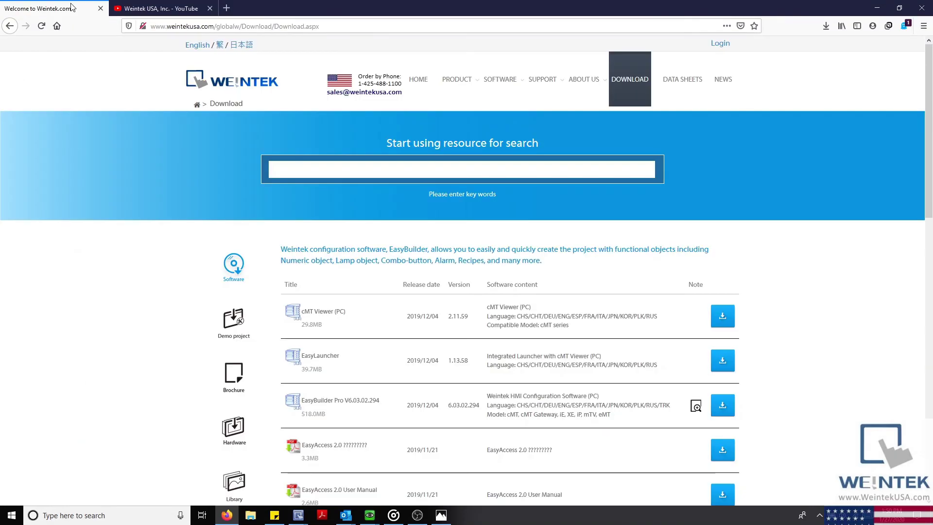
scroll(199, 243, "down", 2)
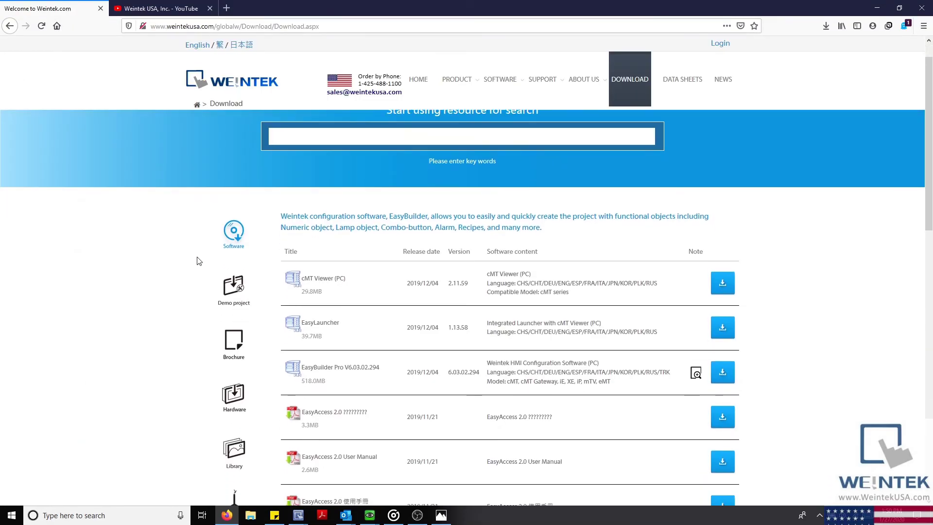
scroll(200, 346, "down", 2)
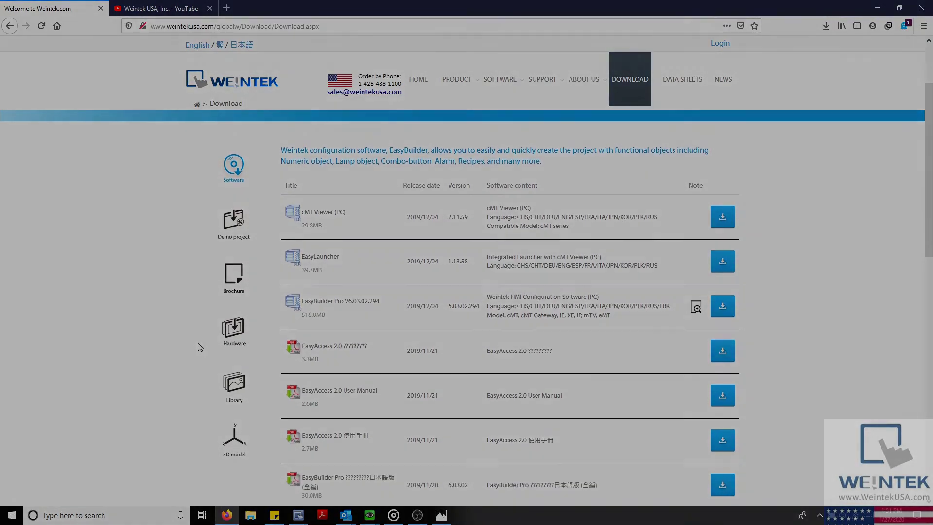